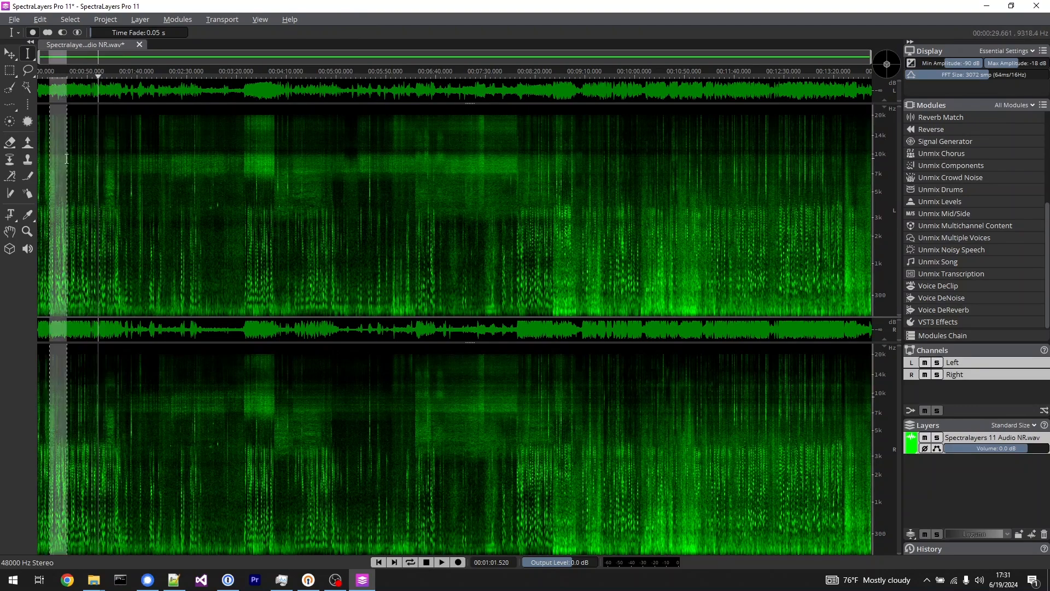
Play the speech recording from about 3:37 and from about 13:35, and return the playhead to about 0:08.
{"action": "left_click_drag", "start_coordinate": [252, 159], "coordinate": [273, 154]}
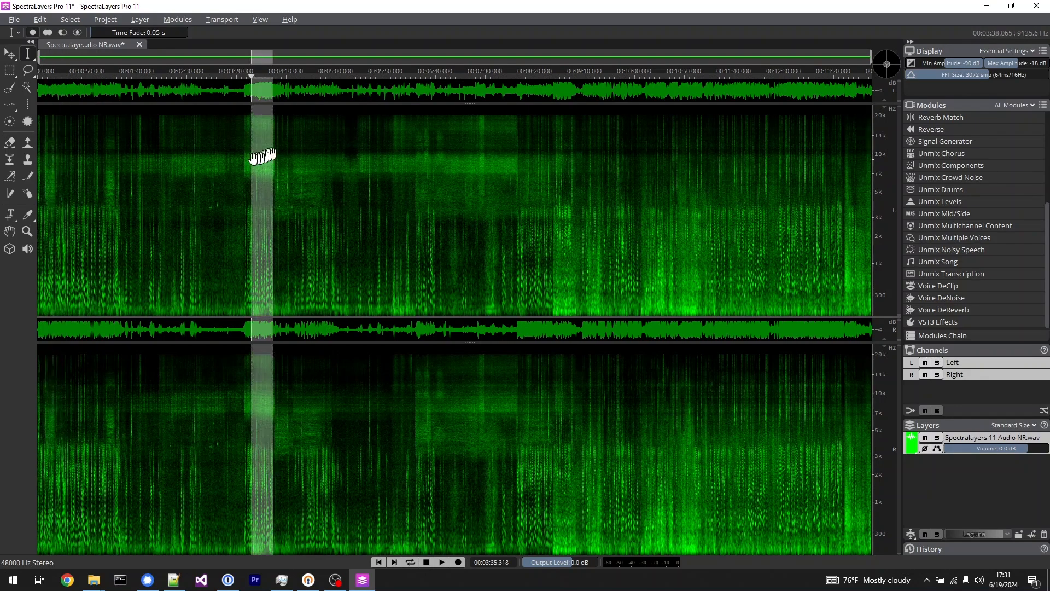
{"action": "left_click", "coordinate": [254, 160]}
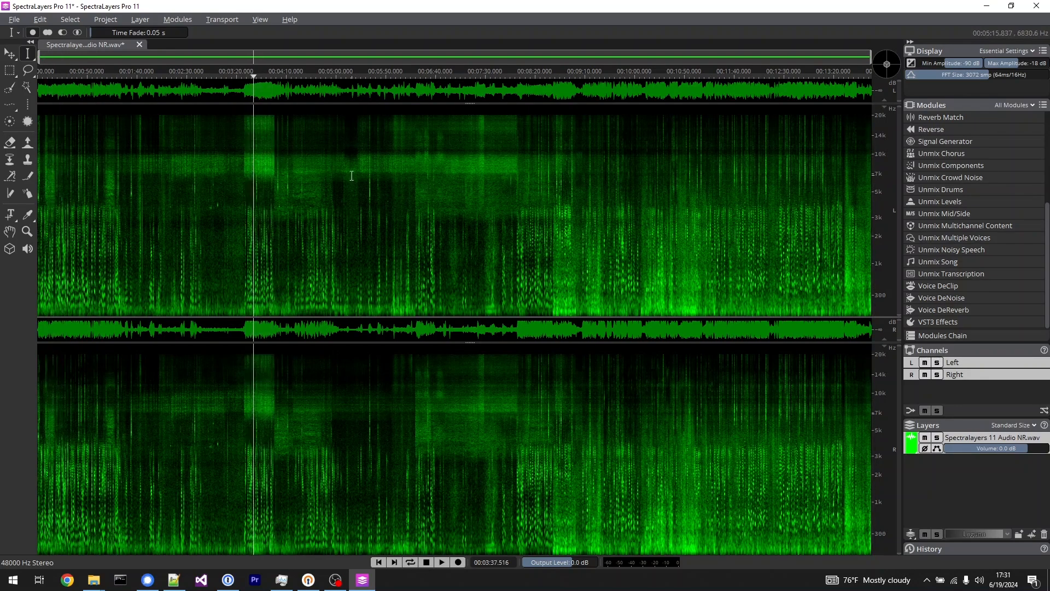
{"action": "key", "text": "space"}
{"action": "left_click", "coordinate": [849, 287]}
{"action": "key", "text": "space"}
{"action": "key", "text": "space"}
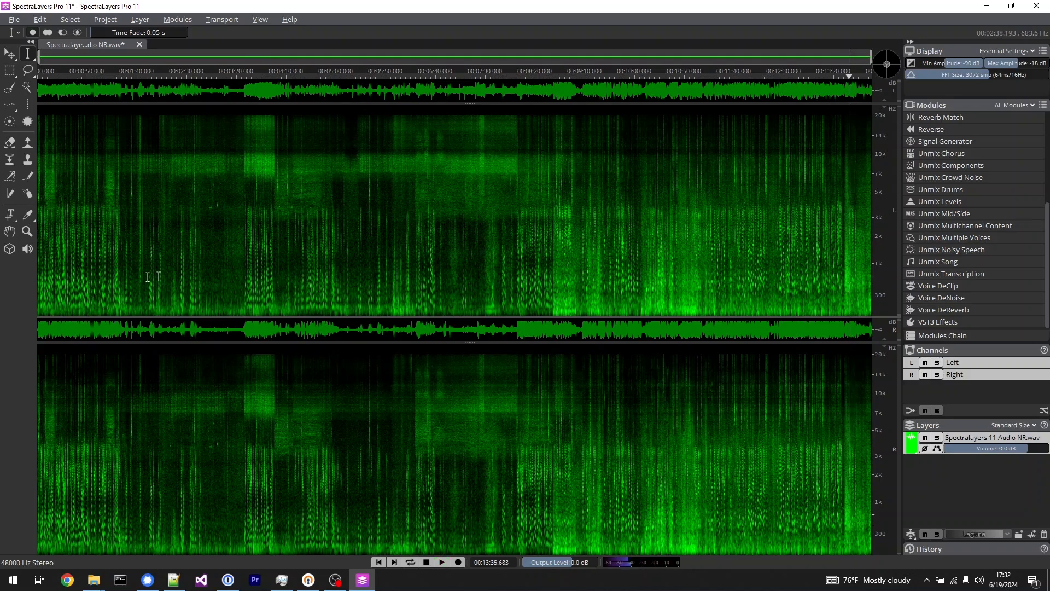
{"action": "left_click", "coordinate": [46, 260]}
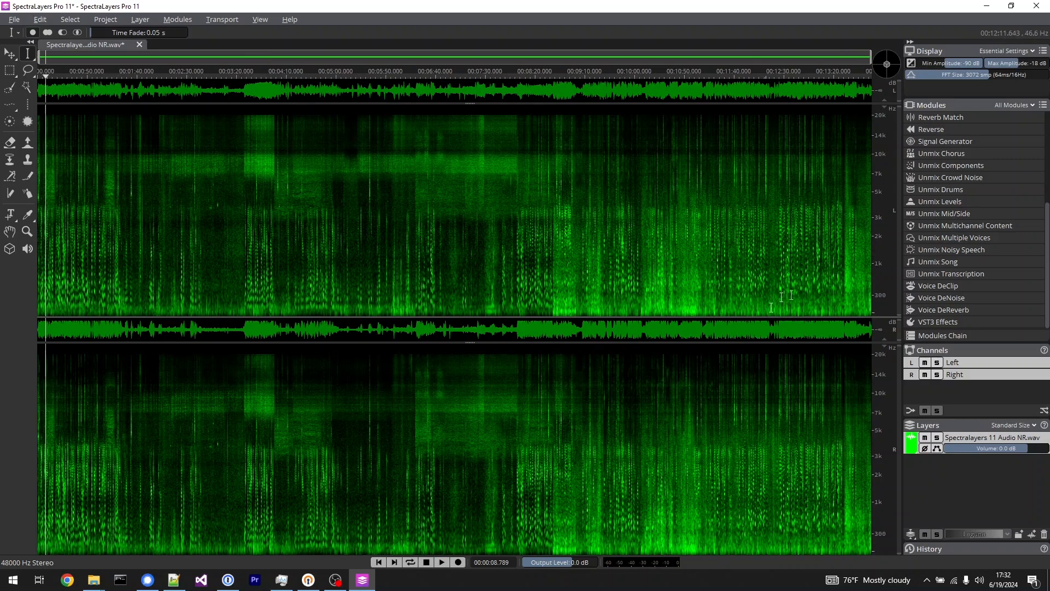
Try to preview the Speech output of the Unmix Noisy Speech module on the recording, and close the module.
{"action": "scroll", "coordinate": [950, 277], "scroll_direction": "up", "scroll_amount": 4}
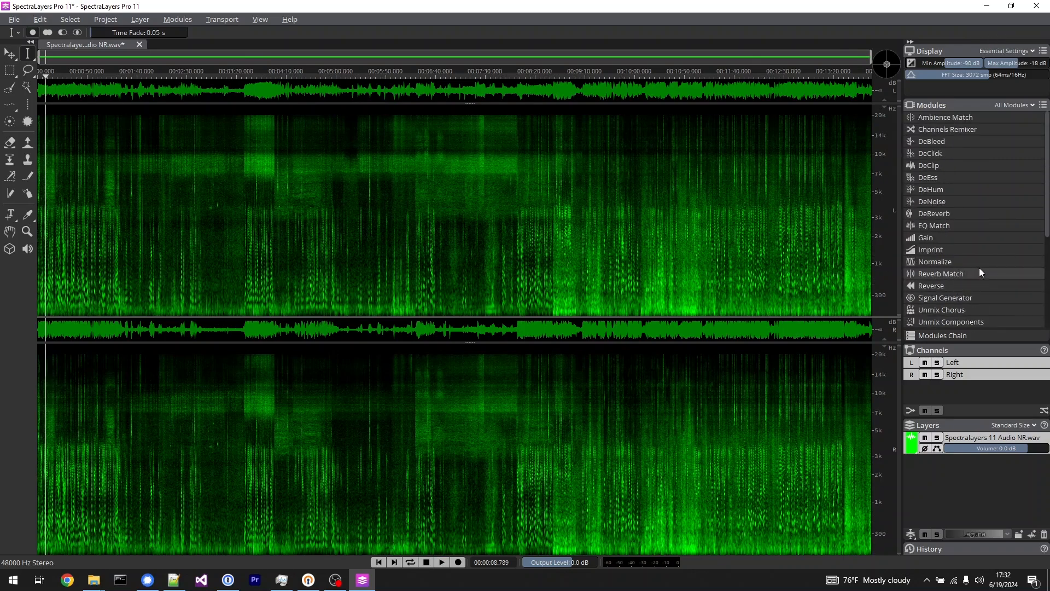
{"action": "scroll", "coordinate": [980, 270], "scroll_direction": "down", "scroll_amount": 4}
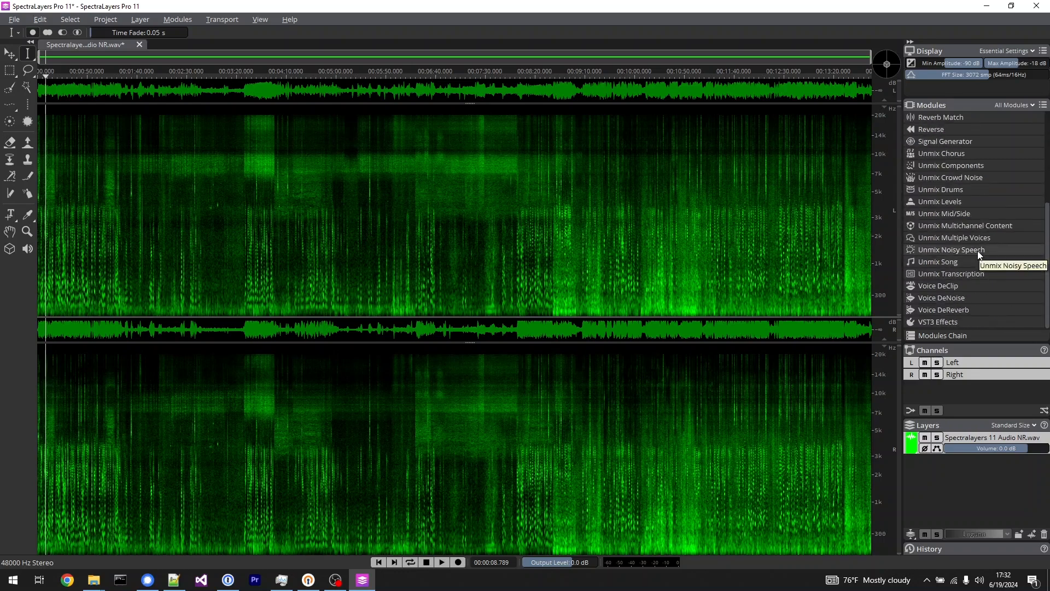
{"action": "left_click", "coordinate": [979, 251]}
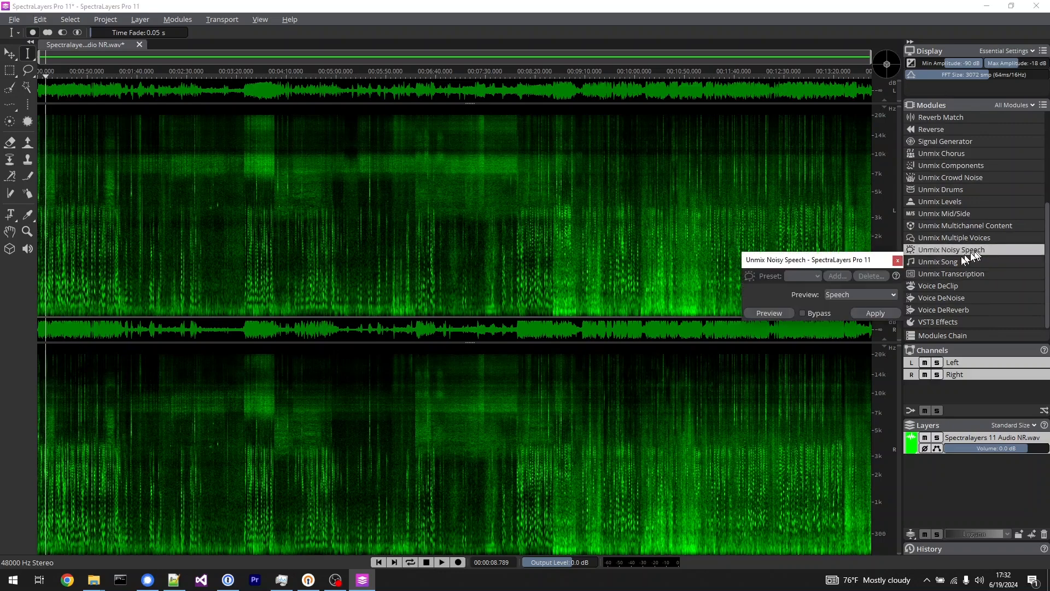
{"action": "left_click", "coordinate": [765, 310]}
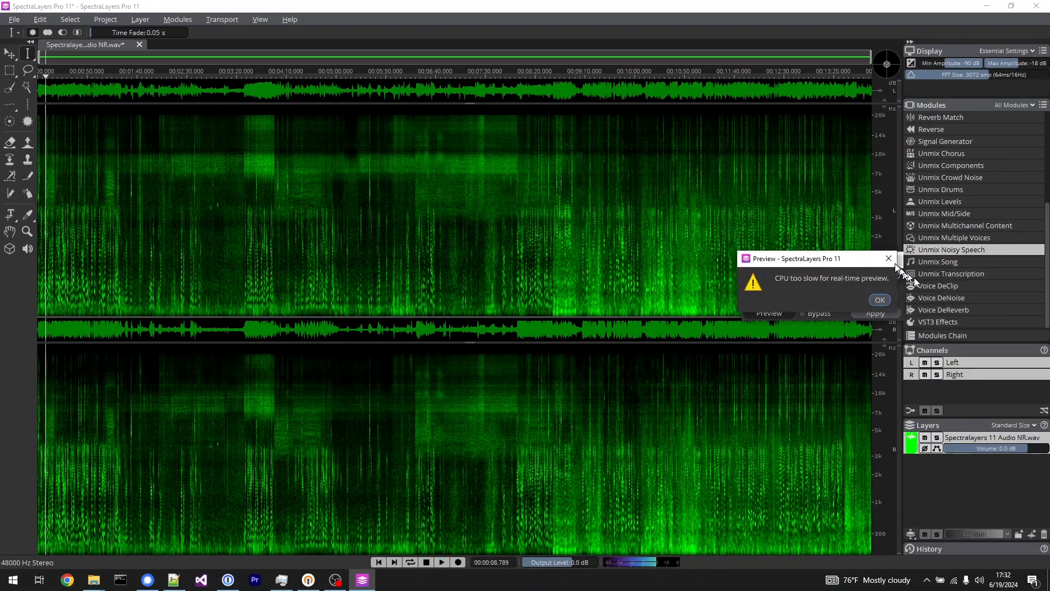
{"action": "left_click", "coordinate": [880, 299]}
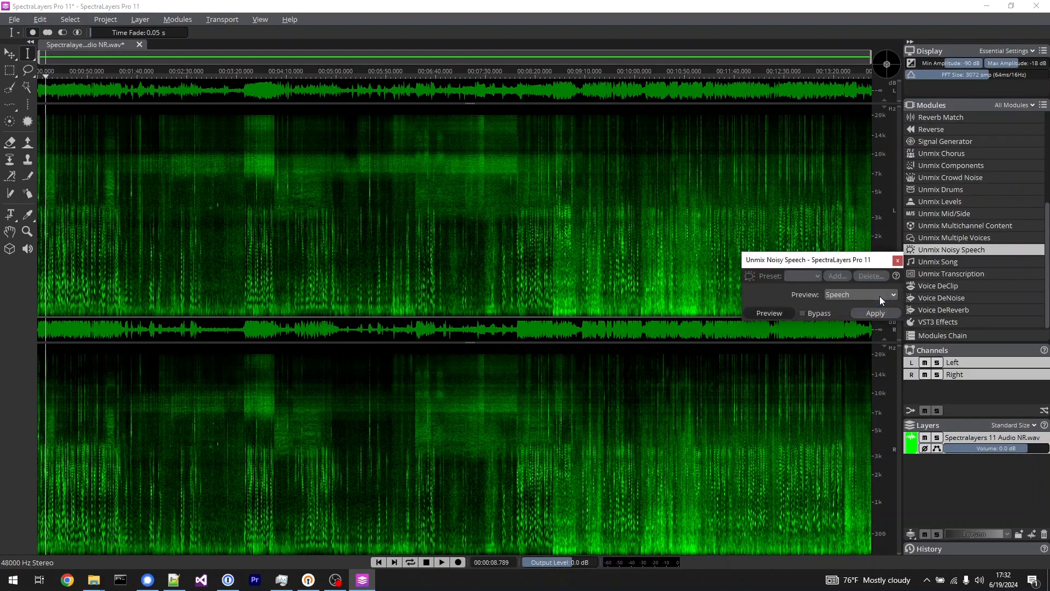
{"action": "left_click", "coordinate": [897, 261]}
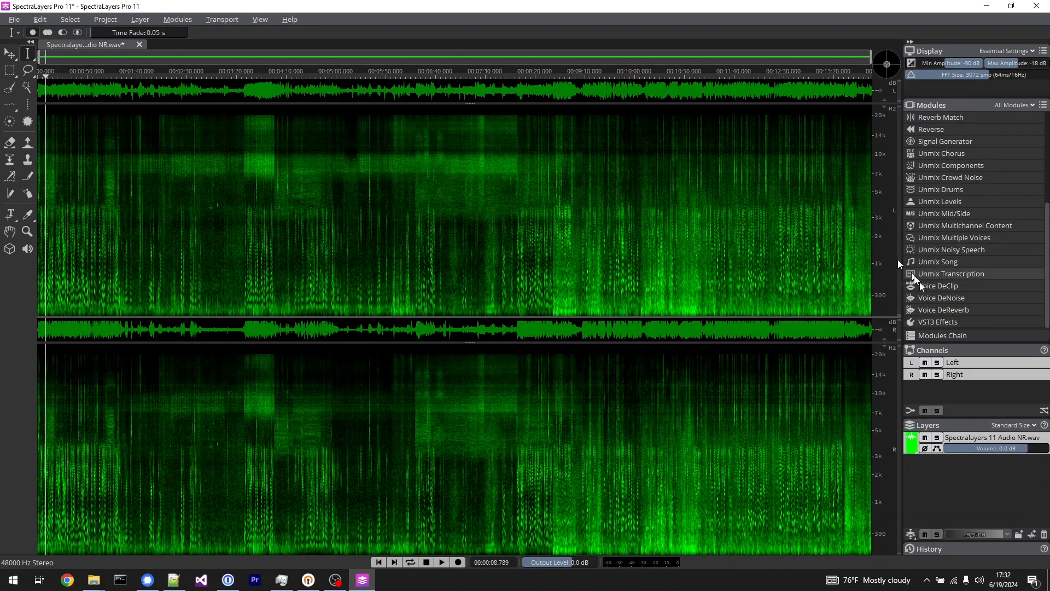
Try to preview Voice DeNoise with the Noise (Moderate) background option, and close the module without applying it.
{"action": "left_click", "coordinate": [954, 298]}
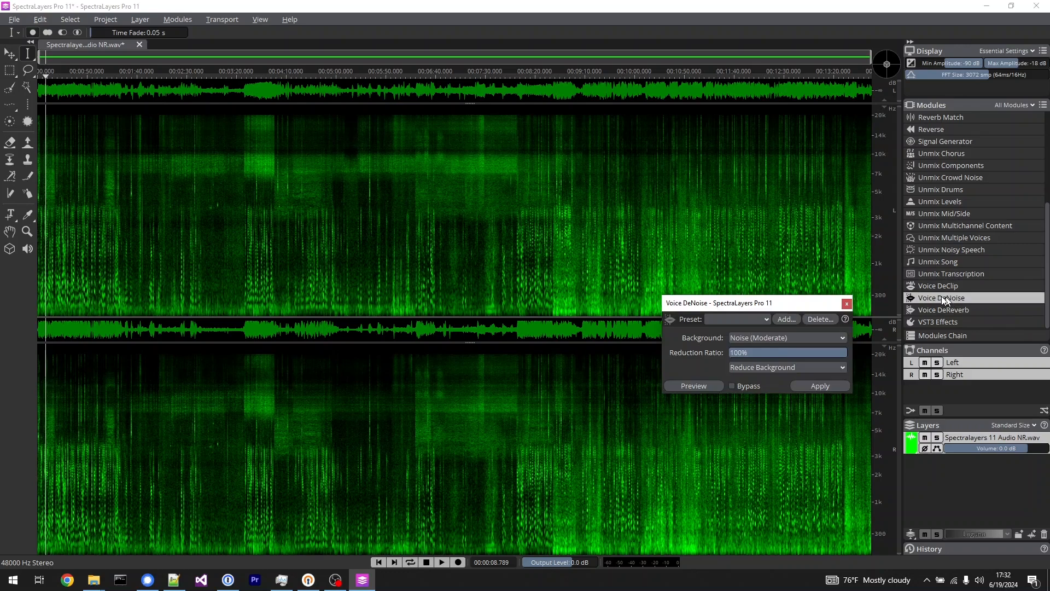
{"action": "left_click", "coordinate": [703, 386]}
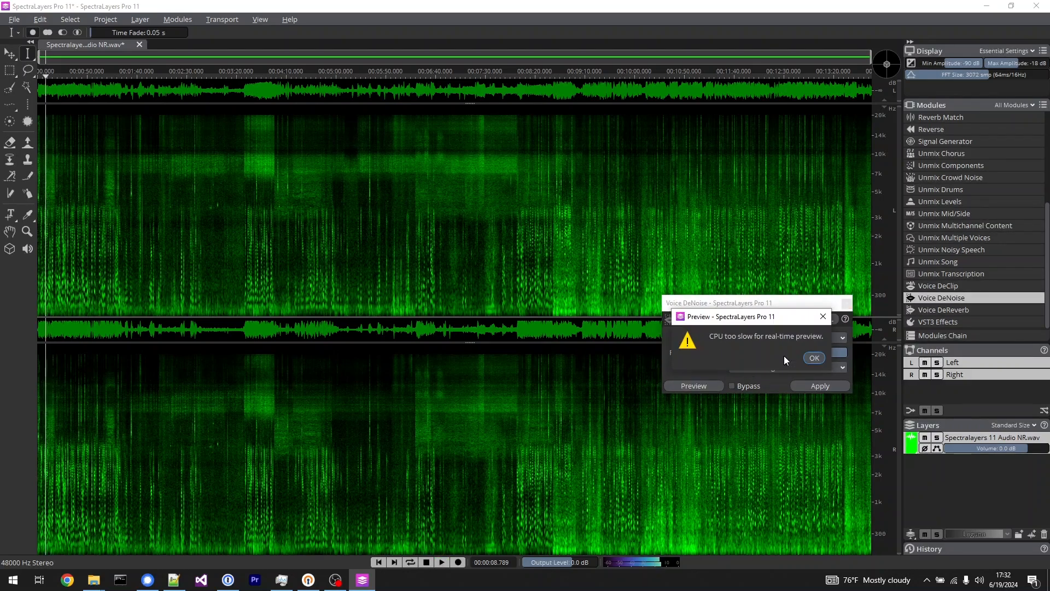
{"action": "left_click", "coordinate": [813, 357]}
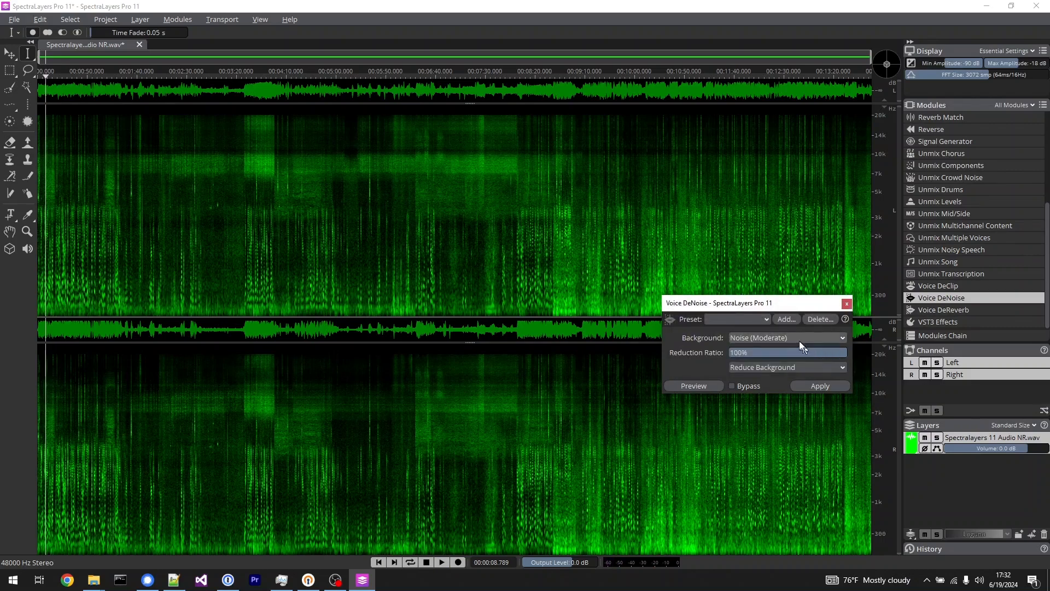
{"action": "left_click", "coordinate": [797, 337]}
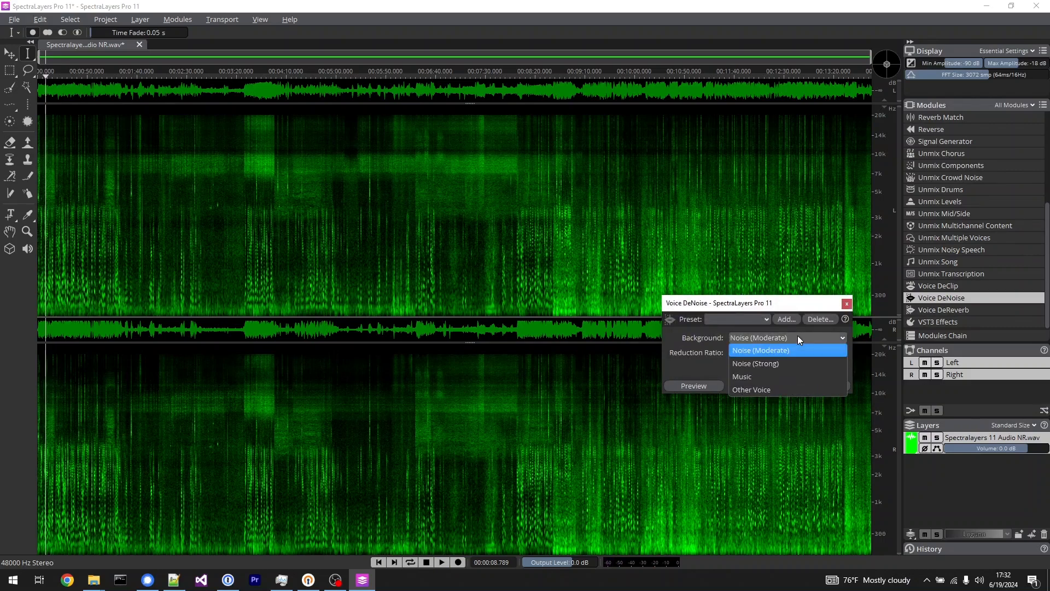
{"action": "left_click", "coordinate": [786, 353]}
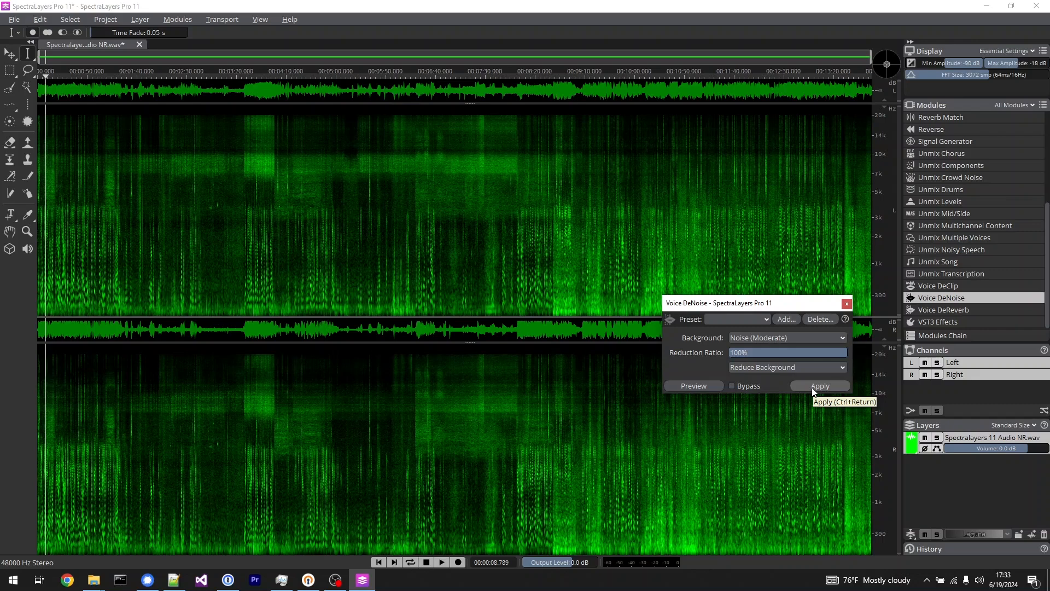
{"action": "left_click", "coordinate": [847, 304]}
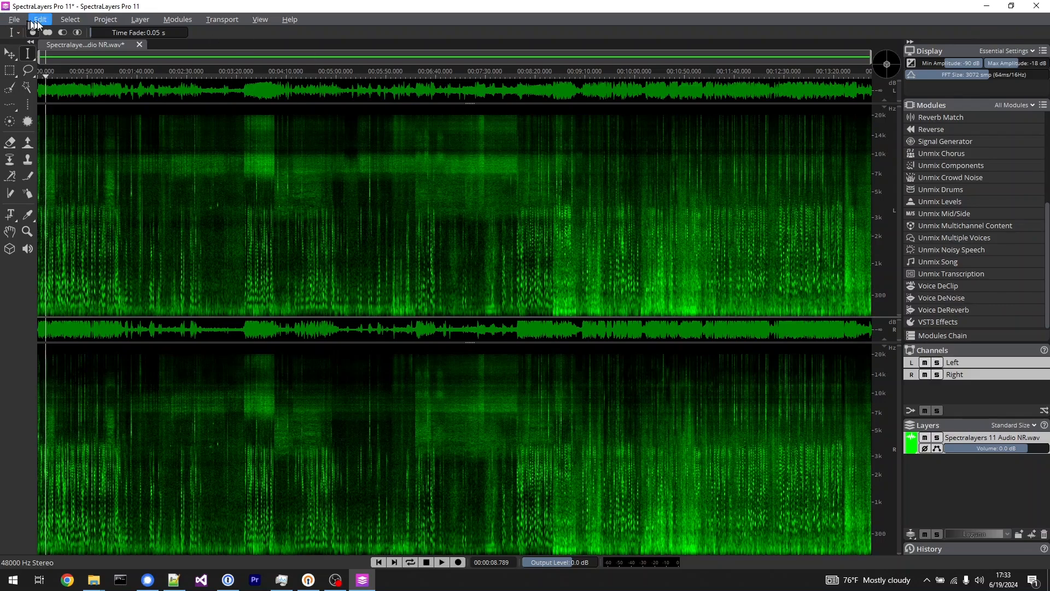
Try Intel(R) HD Graphics 630 as the AI processing device in the system preferences, restore CPU, and close the preferences.
{"action": "left_click", "coordinate": [36, 20]}
{"action": "left_click", "coordinate": [57, 221]}
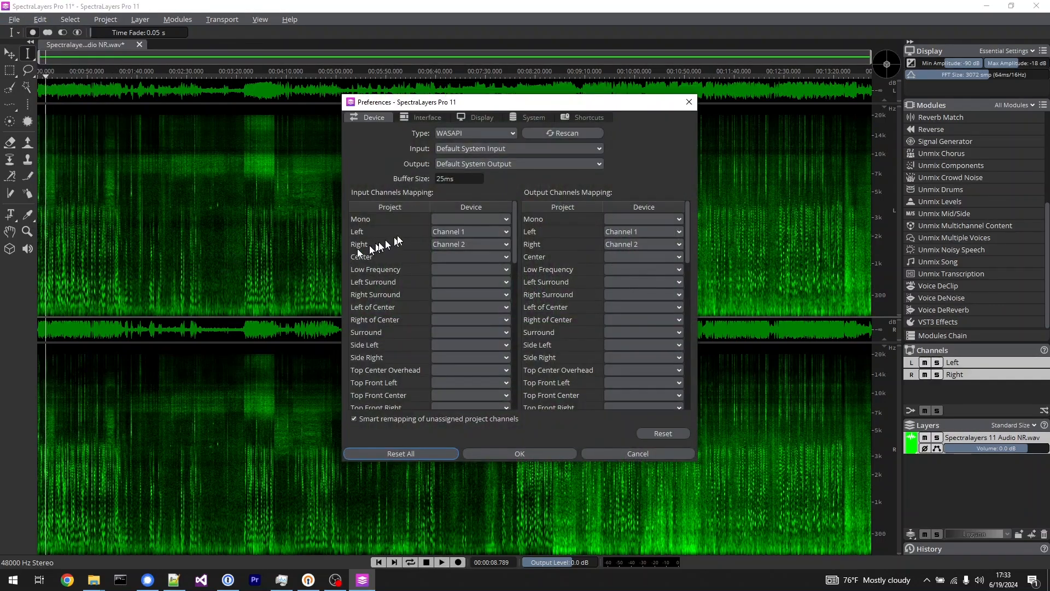
{"action": "left_click", "coordinate": [538, 117]}
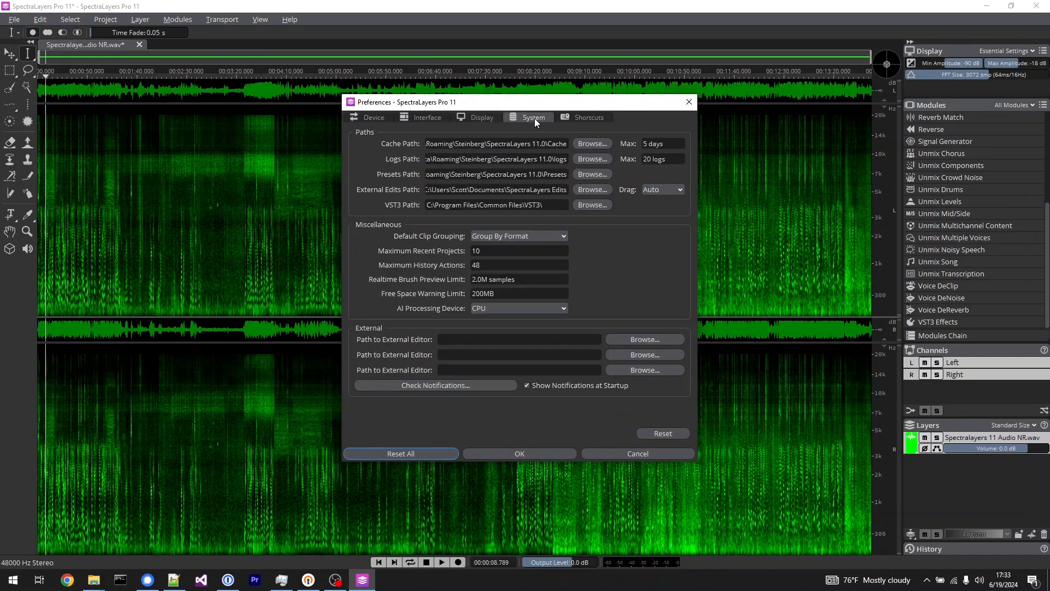
{"action": "left_click", "coordinate": [561, 308]}
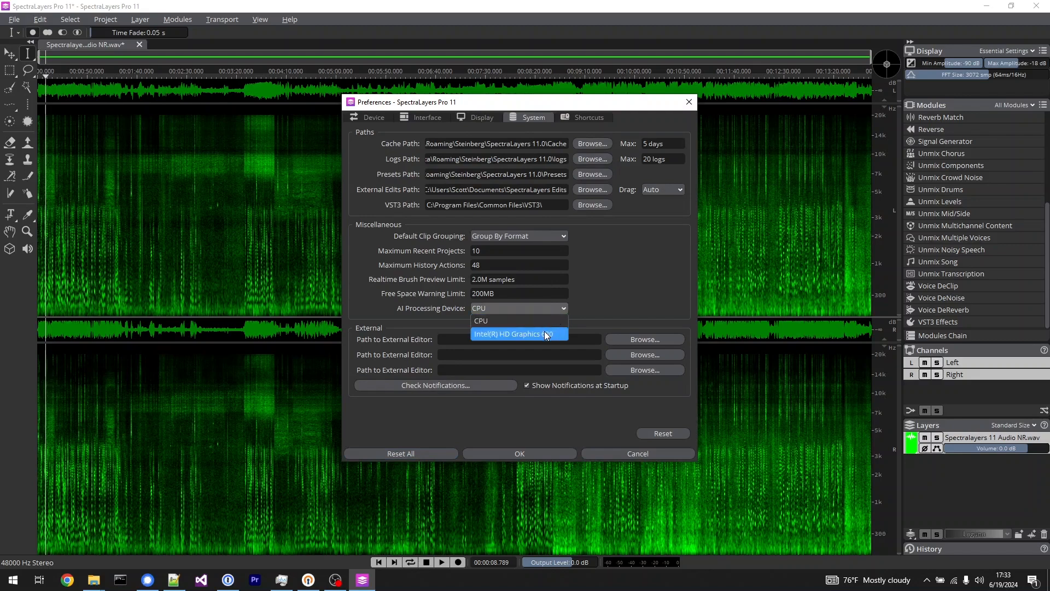
{"action": "left_click", "coordinate": [544, 333]}
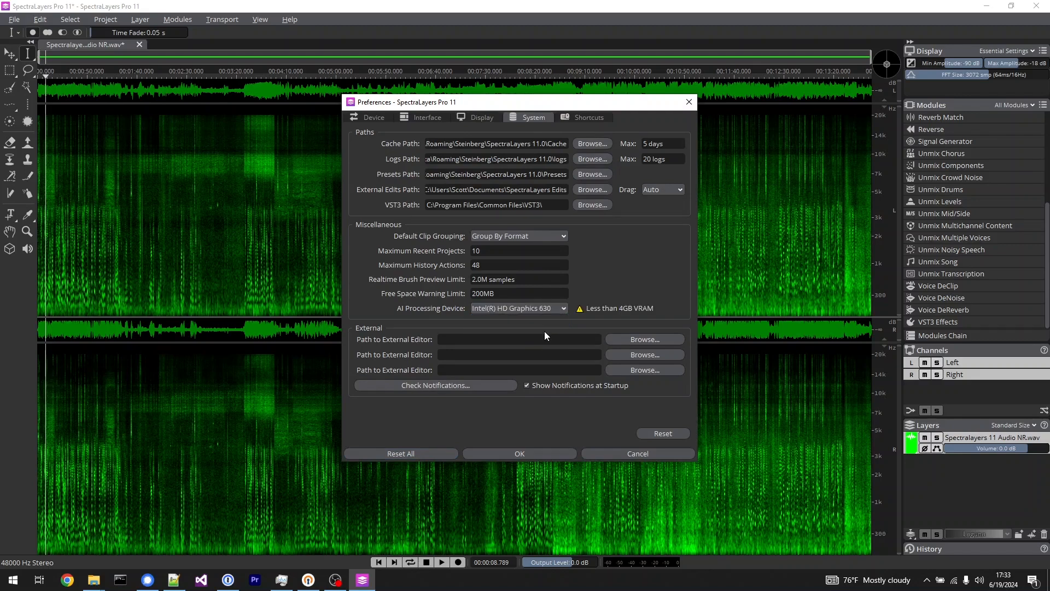
{"action": "left_click", "coordinate": [553, 306]}
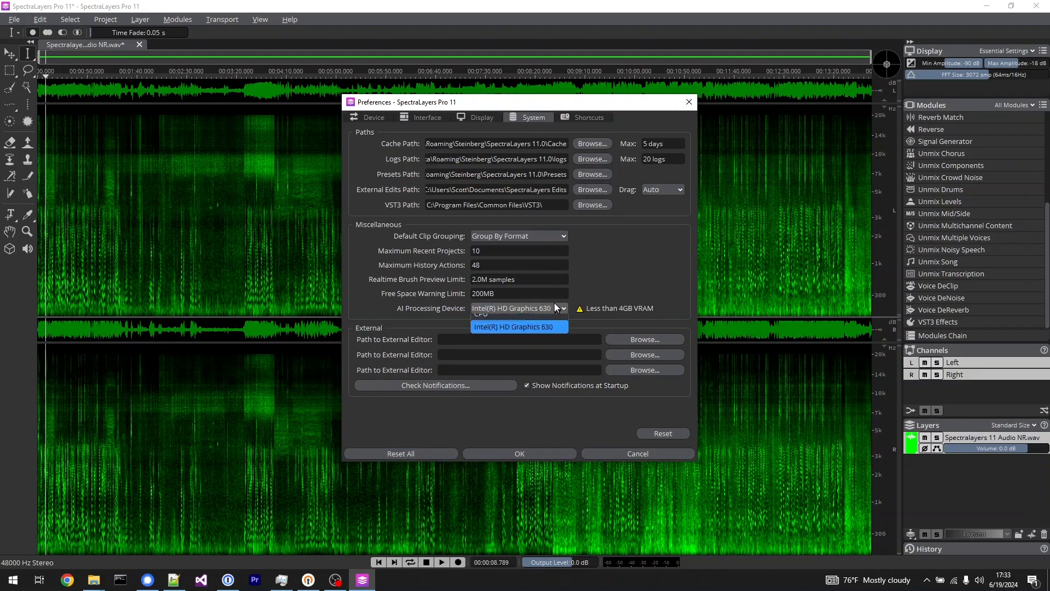
{"action": "left_click", "coordinate": [536, 323]}
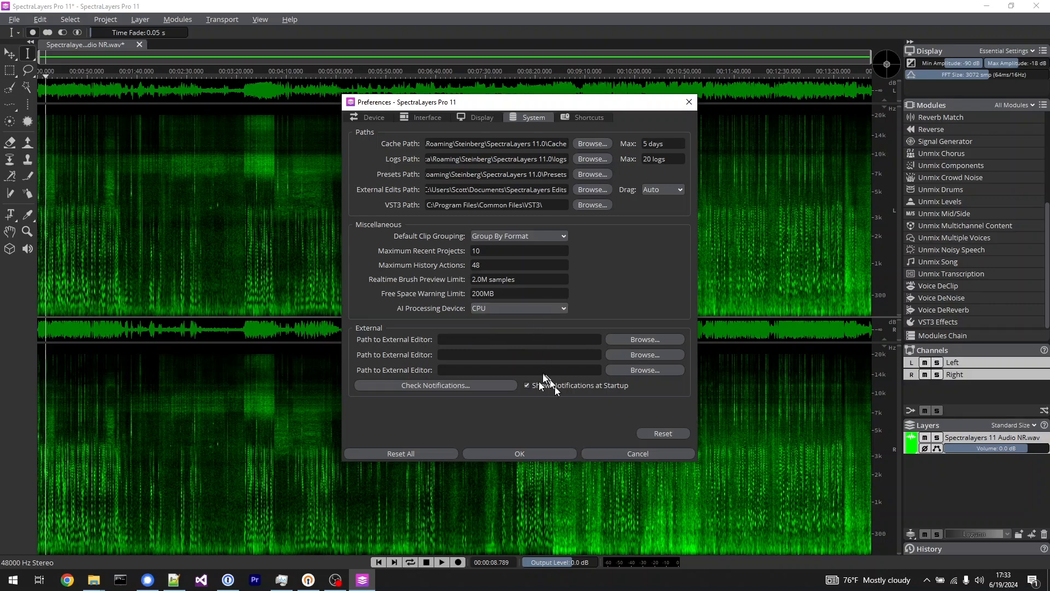
{"action": "left_click", "coordinate": [689, 101]}
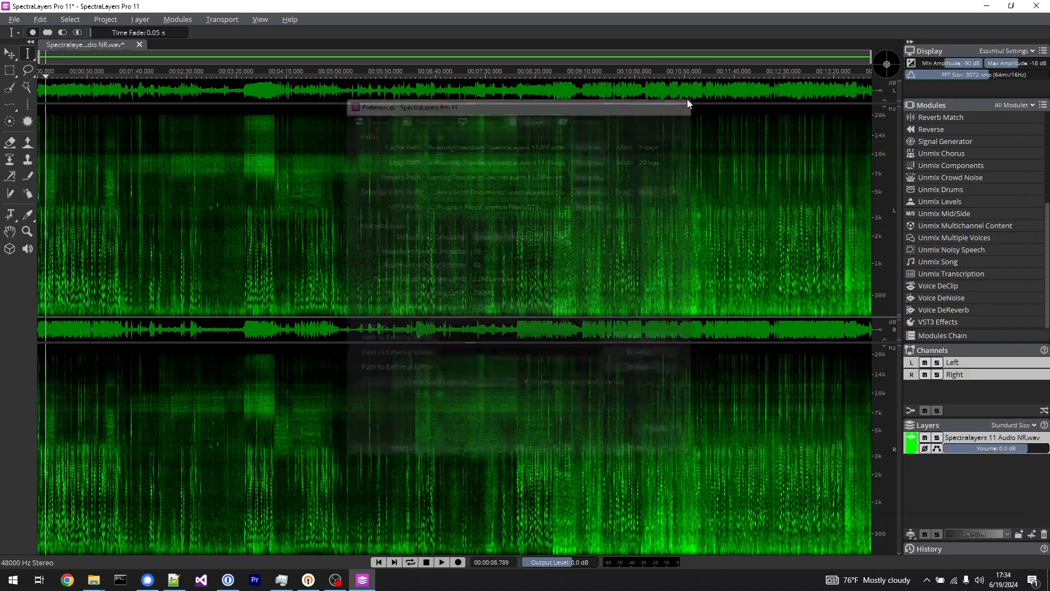
Apply Voice DeNoise to the recording with Noise (Moderate), 100% reduction ratio and Reduce Background, and place the playhead near the start.
{"action": "left_click", "coordinate": [966, 298]}
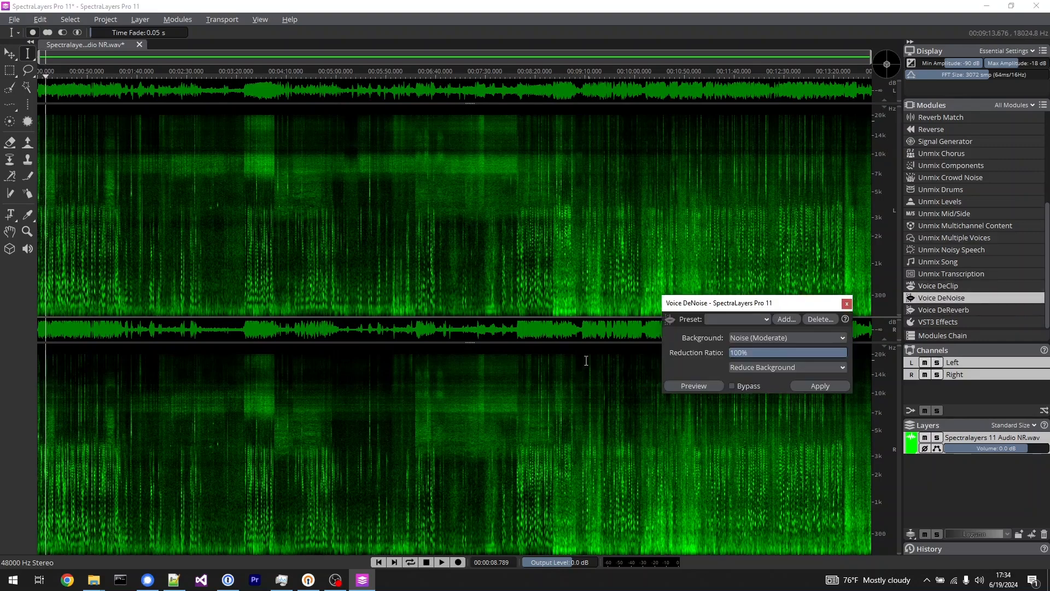
{"action": "left_click", "coordinate": [820, 386]}
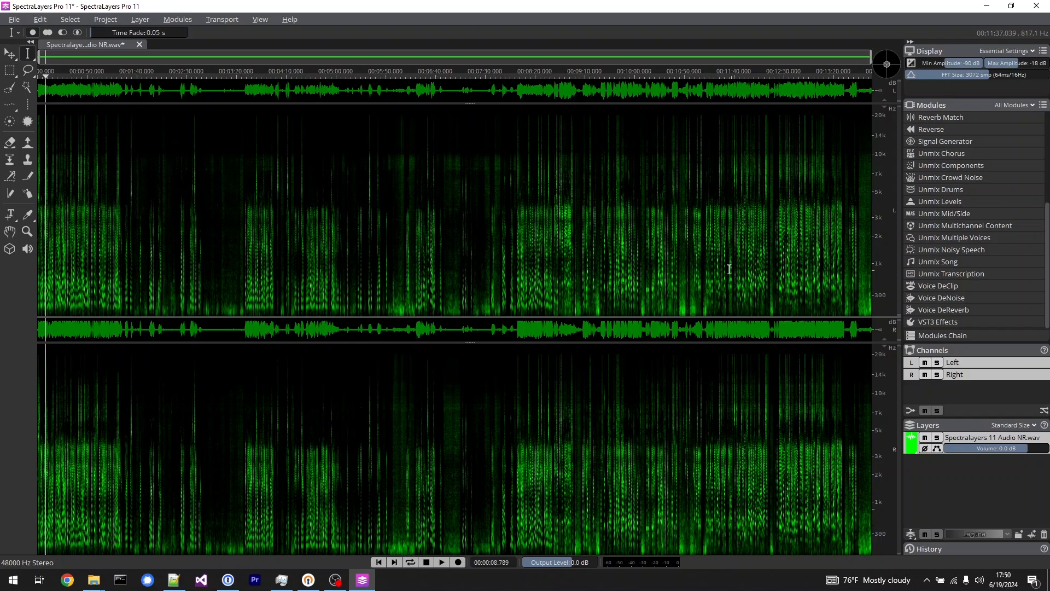
{"action": "left_click", "coordinate": [53, 223]}
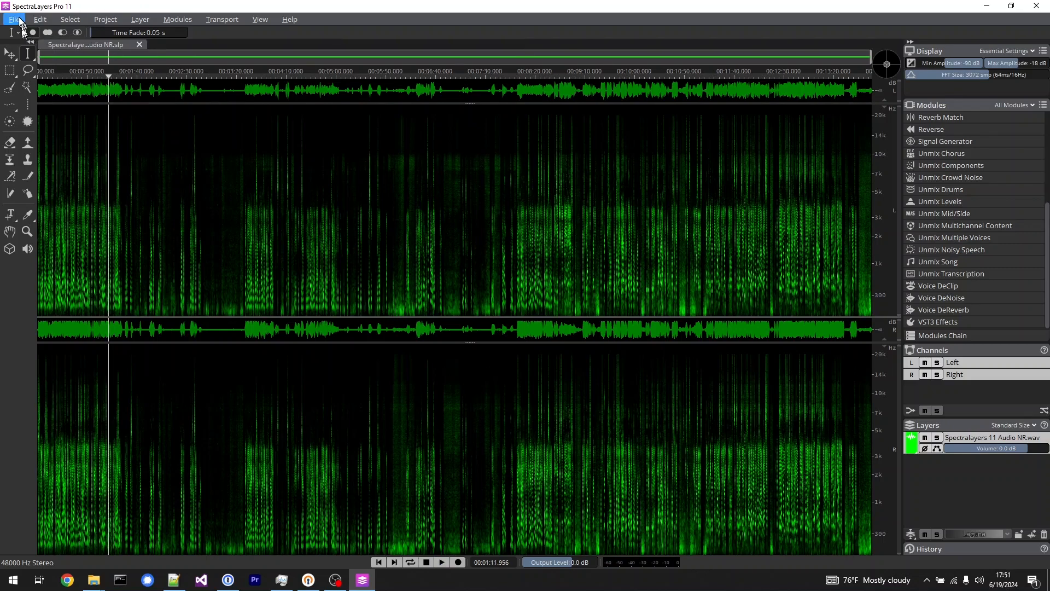
Close the denoised project and open the Artificial Horizons song's WAV file from the Audio folder.
{"action": "left_click", "coordinate": [14, 19]}
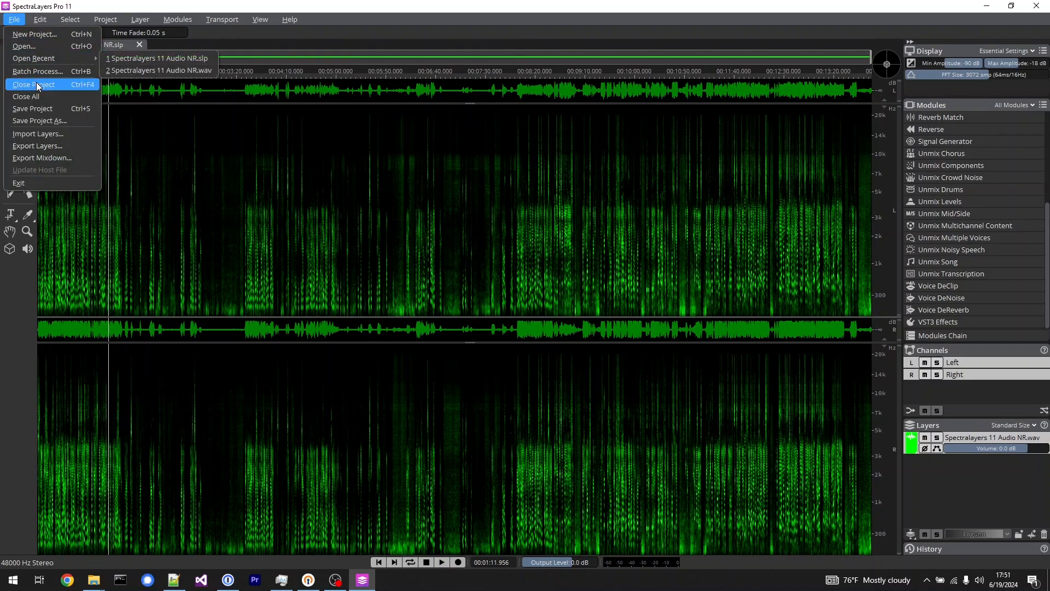
{"action": "left_click", "coordinate": [37, 86]}
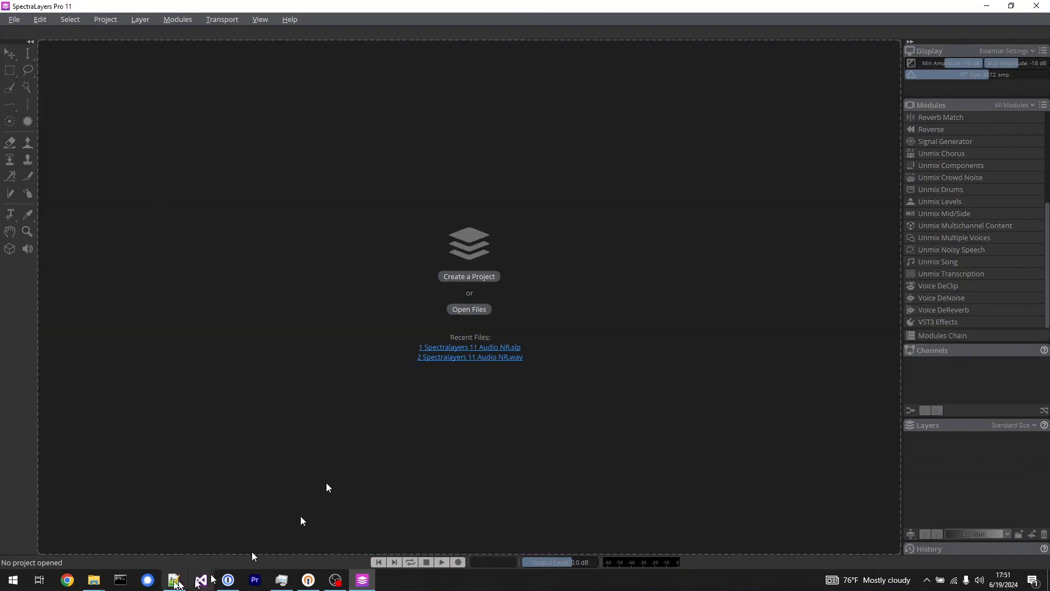
{"action": "mouse_move", "coordinate": [94, 578]}
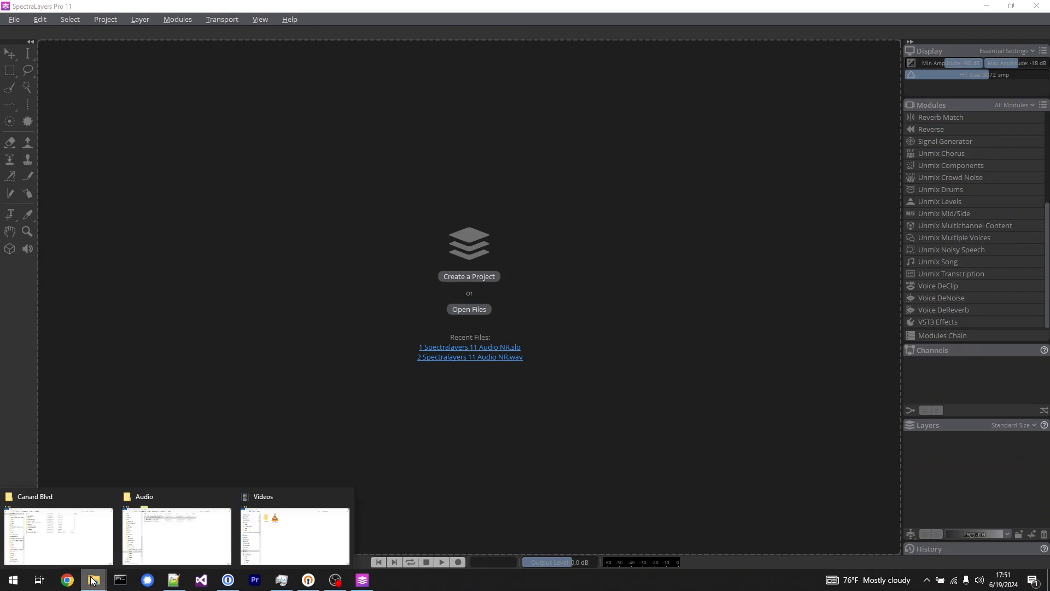
{"action": "left_click", "coordinate": [173, 545]}
{"action": "left_click_drag", "start_coordinate": [365, 136], "coordinate": [96, 261]}
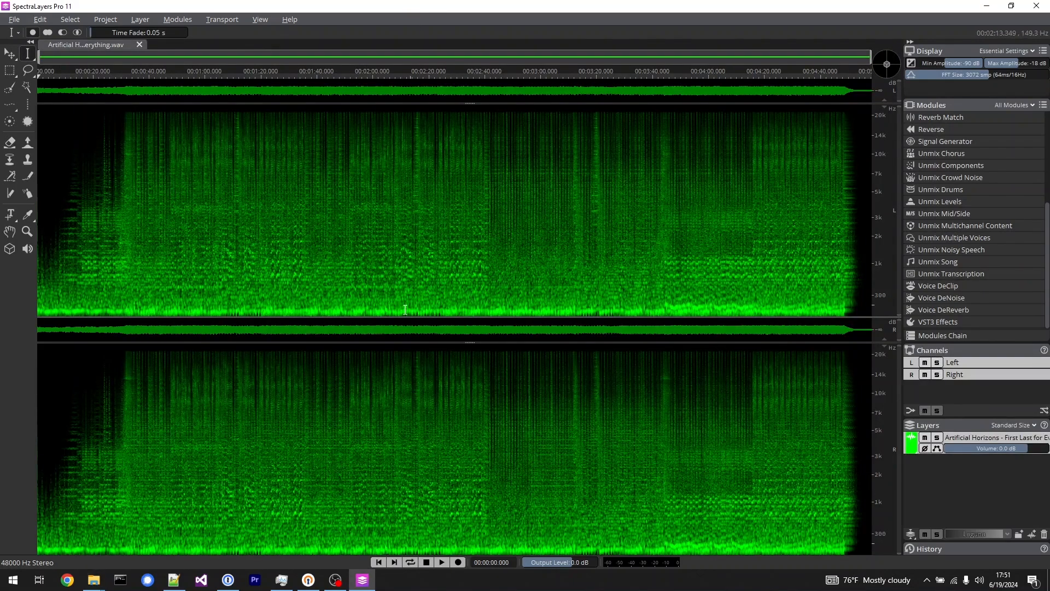
Play the song from about 0:22 and place the playhead at about 0:40.
{"action": "left_click", "coordinate": [99, 237]}
{"action": "key", "text": "space"}
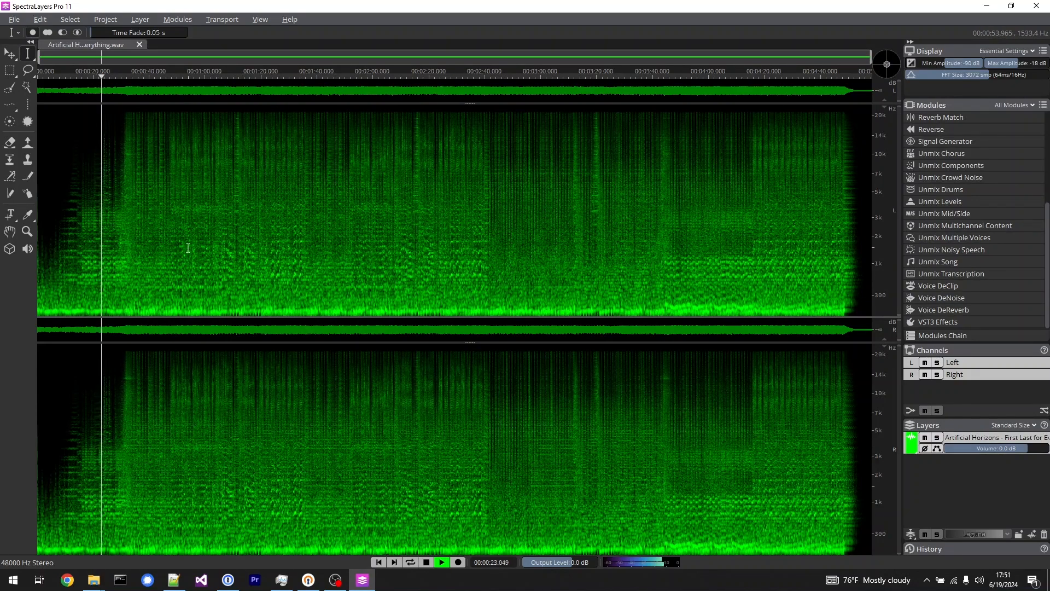
{"action": "left_click", "coordinate": [148, 233]}
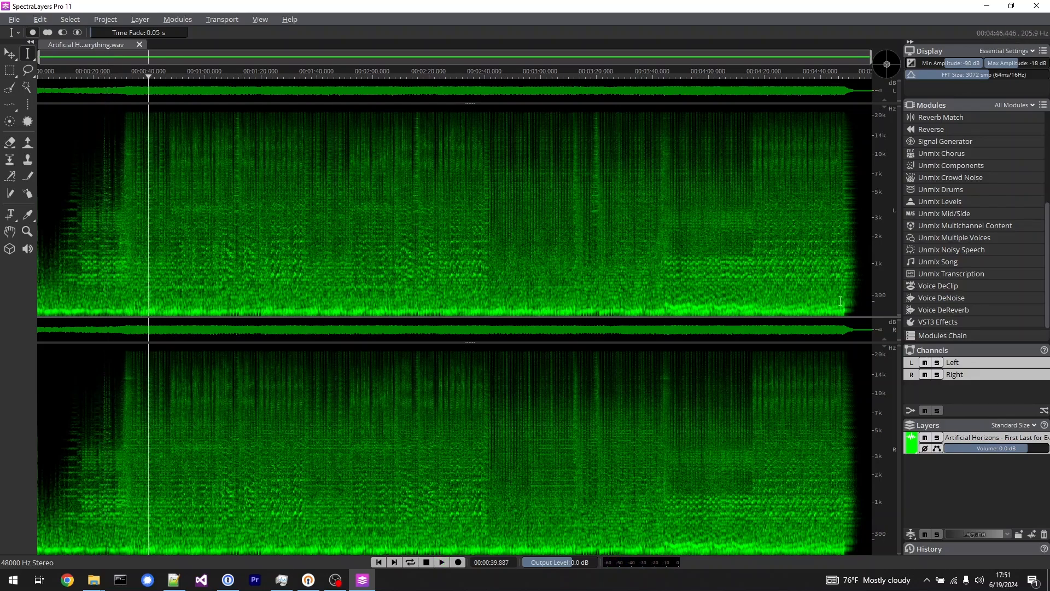
Try previewing the Lead Vocals output of Unmix Chorus on the section from about 1:06 to 1:26.
{"action": "scroll", "coordinate": [966, 229], "scroll_direction": "up", "scroll_amount": 1}
{"action": "left_click", "coordinate": [966, 261]}
{"action": "left_click", "coordinate": [897, 270]}
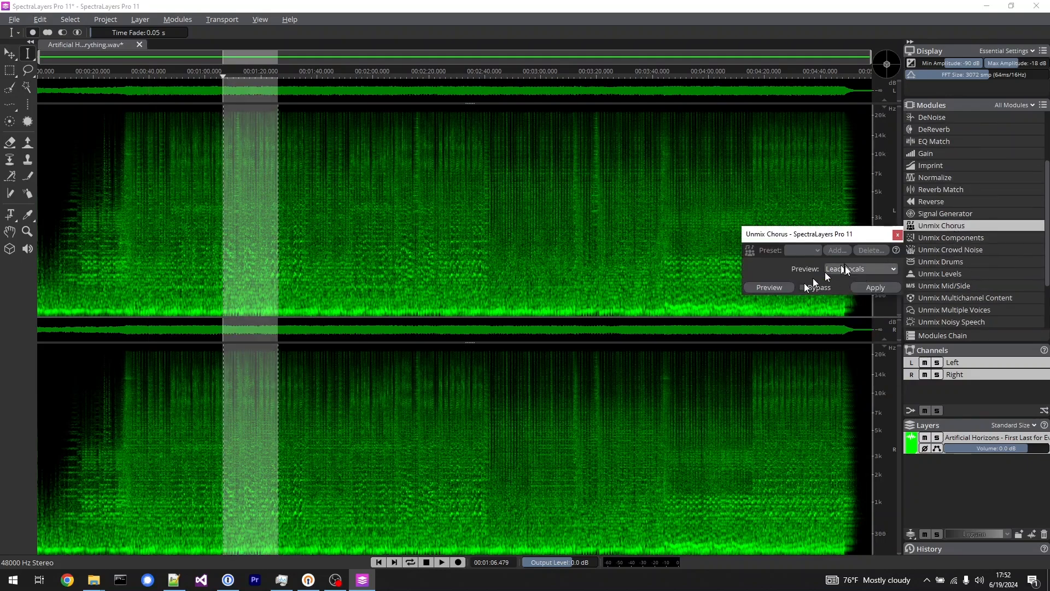
{"action": "left_click", "coordinate": [782, 288]}
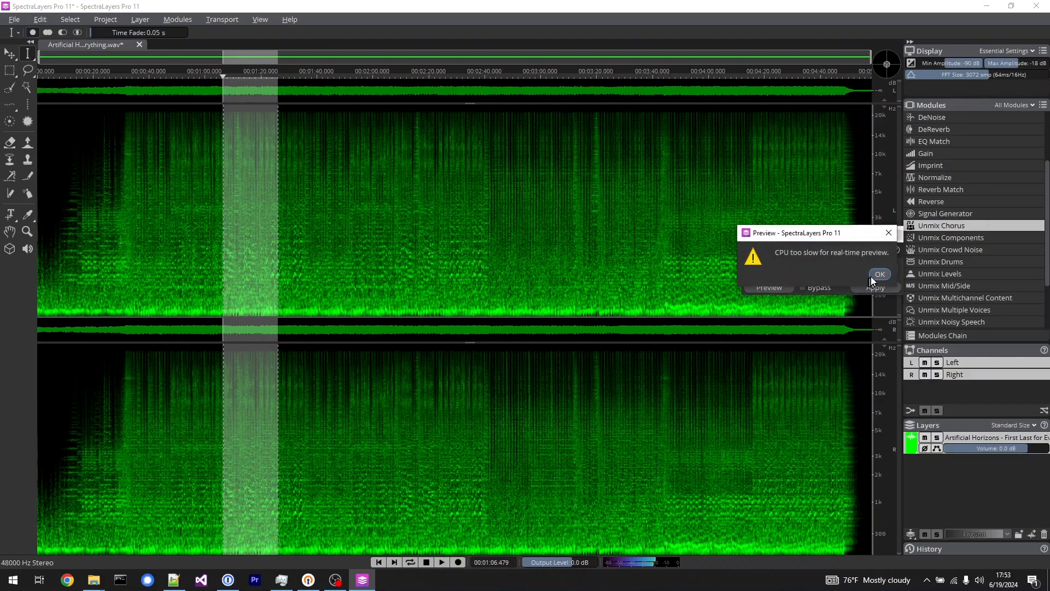
{"action": "left_click", "coordinate": [881, 276]}
Try previewing the Backing Vocals output of Unmix Chorus on the same section, and close the module.
{"action": "left_click", "coordinate": [878, 268]}
{"action": "left_click", "coordinate": [866, 289]}
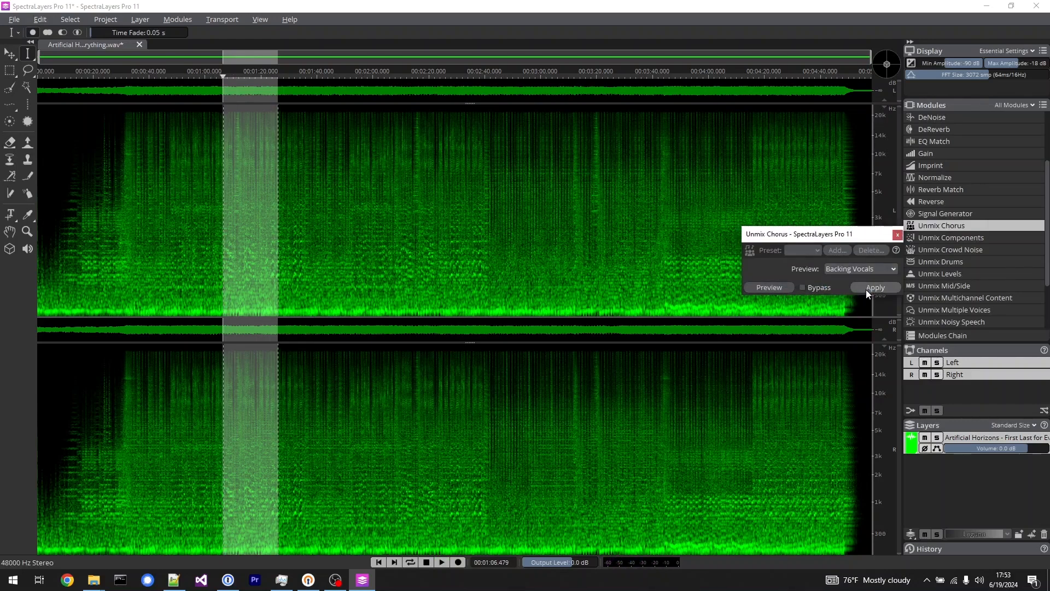
{"action": "left_click", "coordinate": [766, 285]}
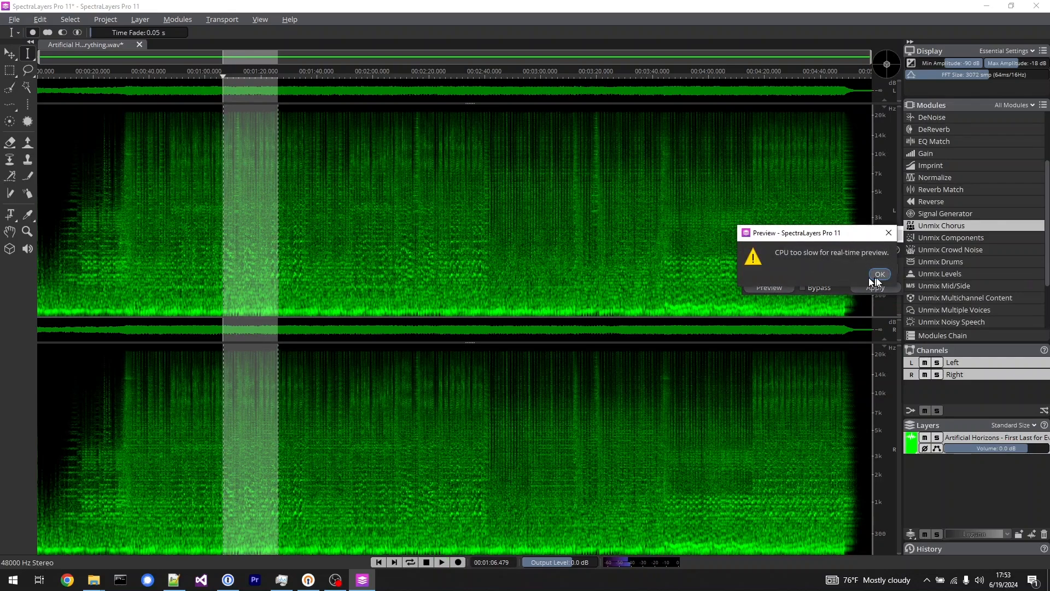
{"action": "left_click", "coordinate": [882, 275]}
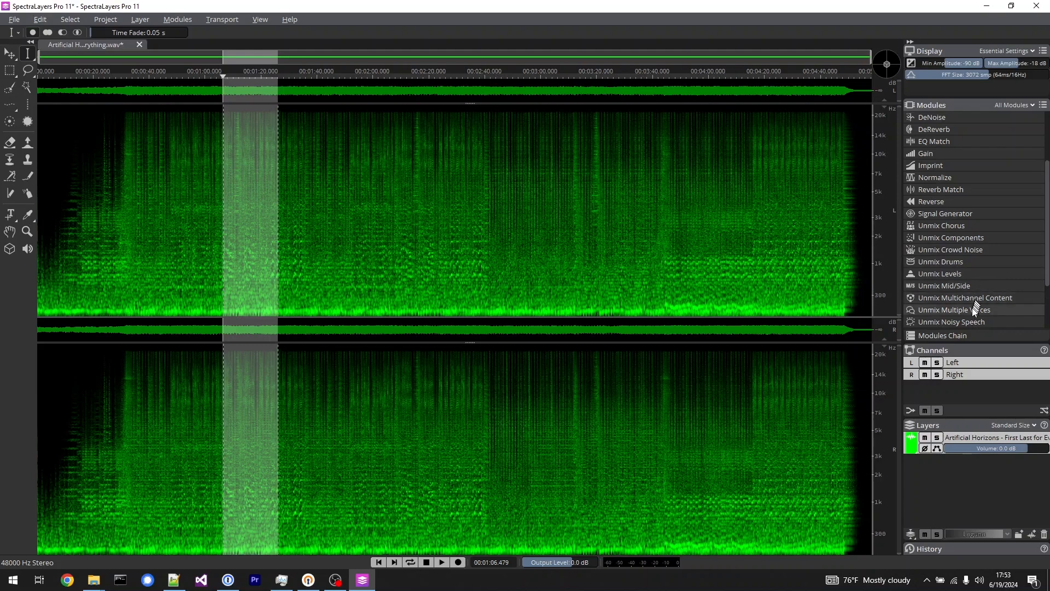
Apply Unmix Song to the whole song at High quality with Vocals, Drums, Piano, Sax & Brass and Bass enabled.
{"action": "scroll", "coordinate": [972, 304], "scroll_direction": "down", "scroll_amount": 2}
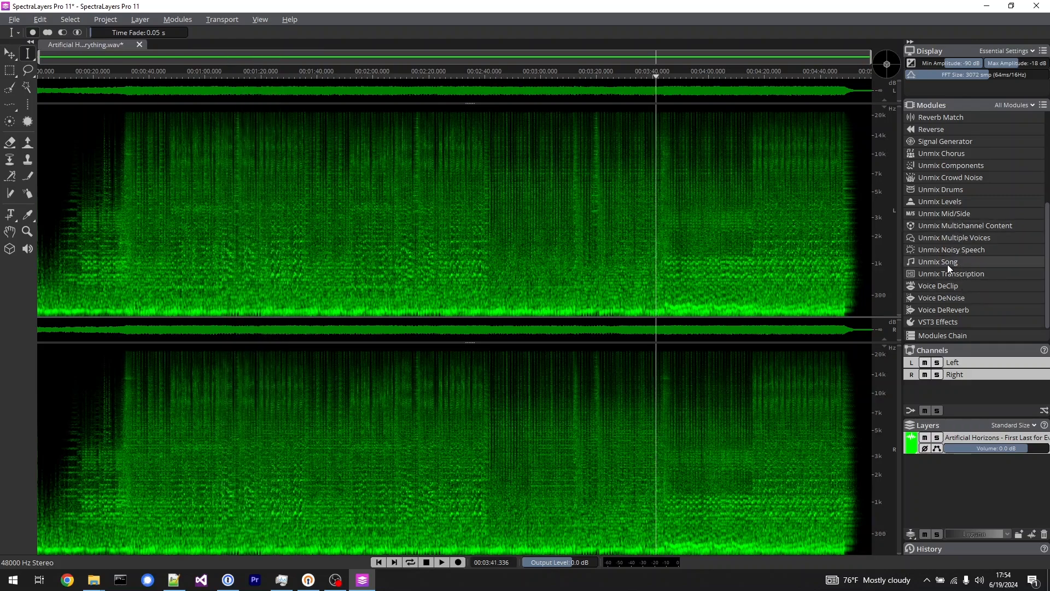
{"action": "left_click", "coordinate": [947, 264]}
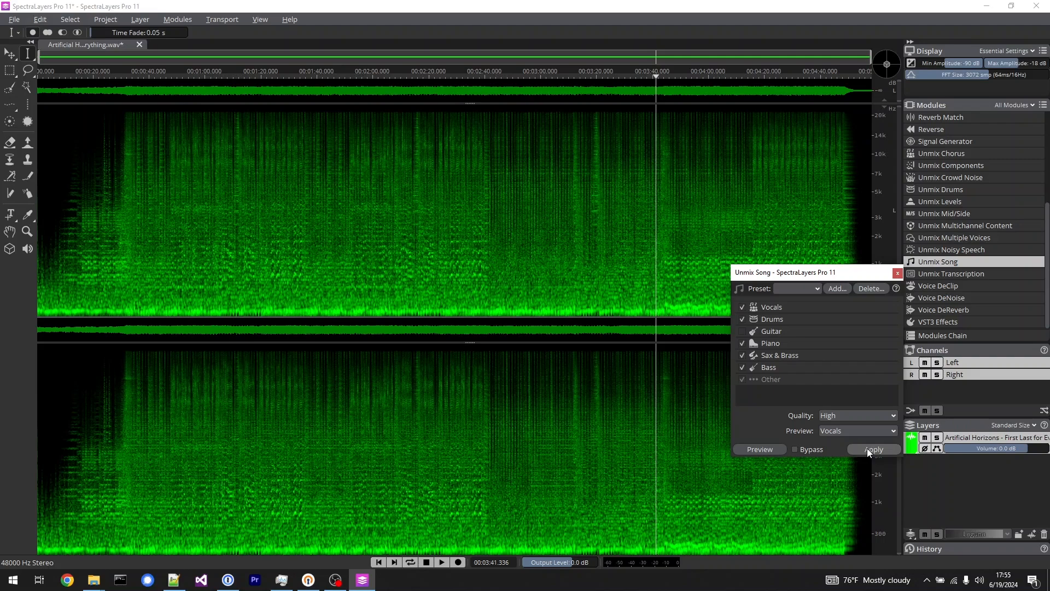
{"action": "left_click", "coordinate": [868, 448]}
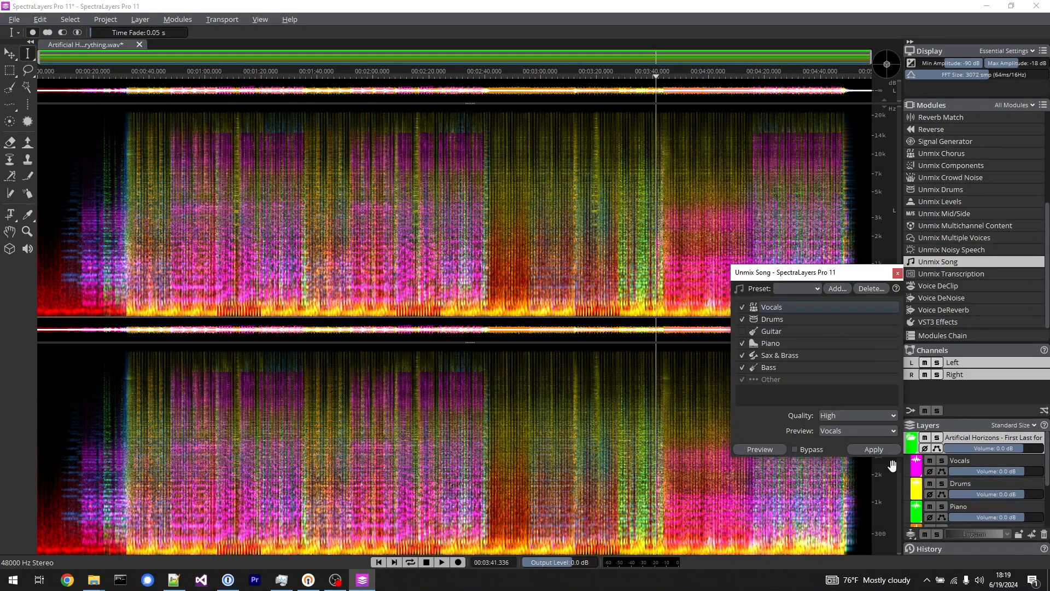
{"action": "left_click", "coordinate": [897, 273]}
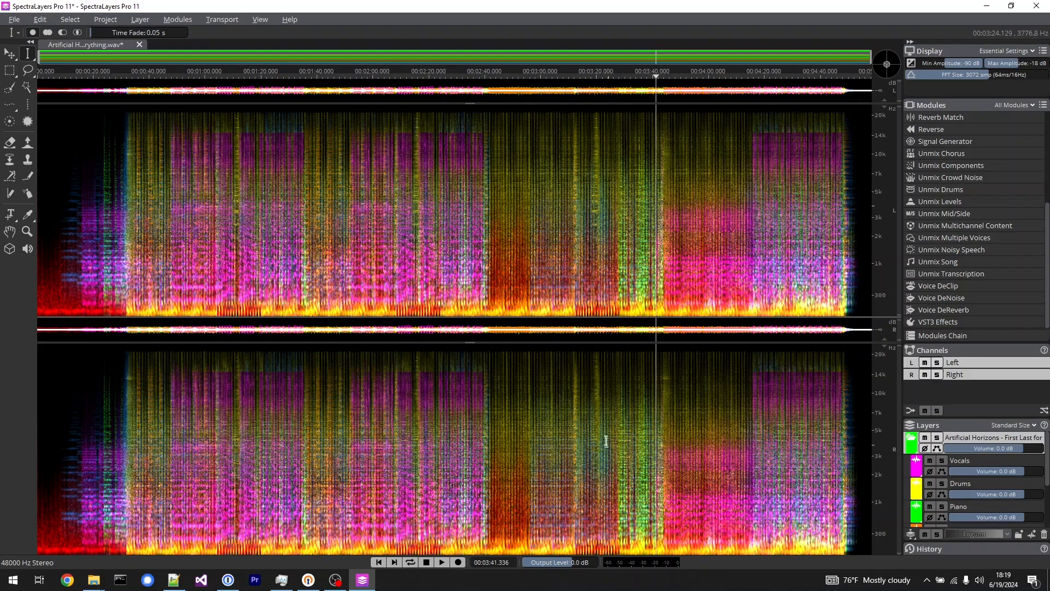
Enlarge the layer list to show all stems, play the song from about 0:17, and solo and unsolo the Vocals layer.
{"action": "scroll", "coordinate": [1019, 484], "scroll_direction": "down", "scroll_amount": 3}
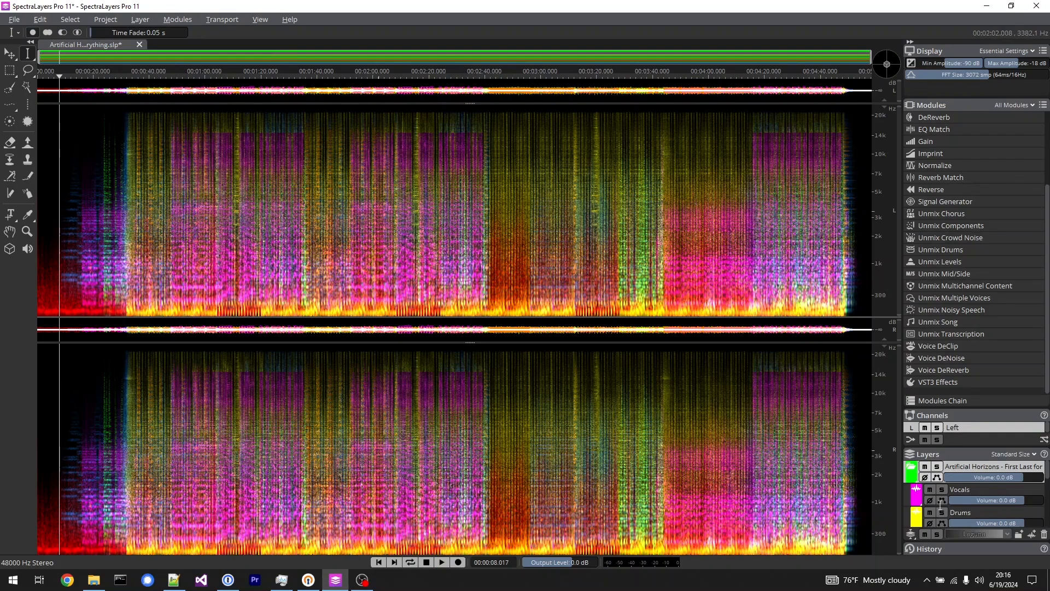
{"action": "left_click_drag", "start_coordinate": [969, 447], "coordinate": [978, 284]}
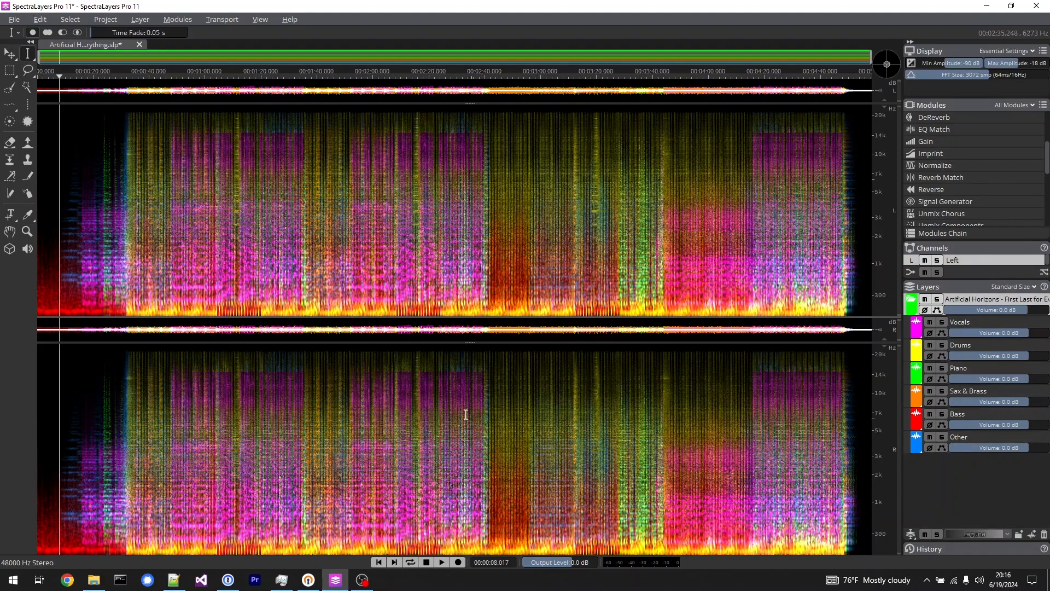
{"action": "left_click", "coordinate": [84, 462]}
{"action": "key", "text": "space"}
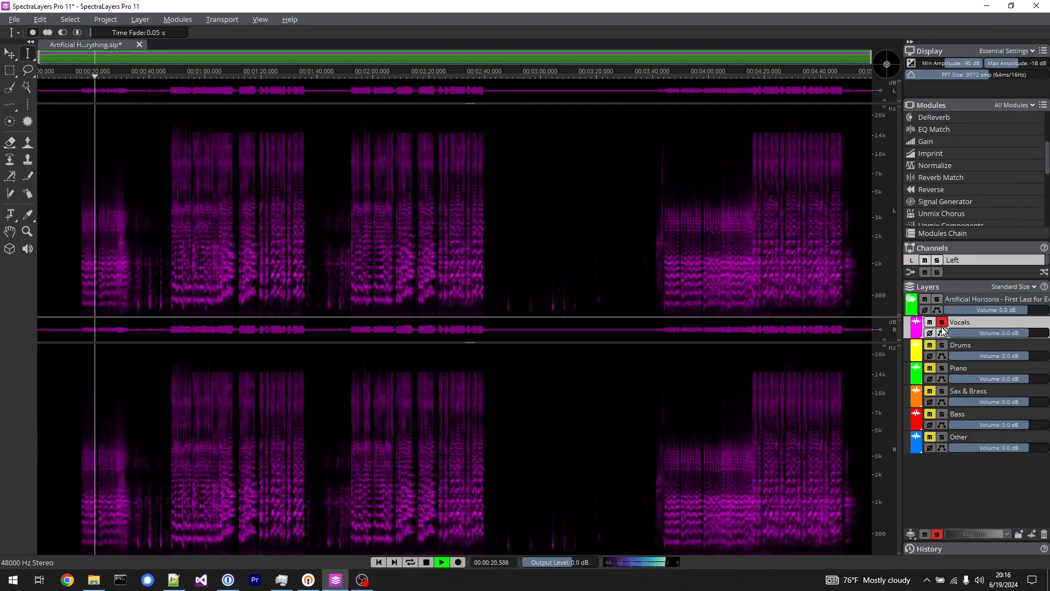
{"action": "left_click", "coordinate": [942, 323]}
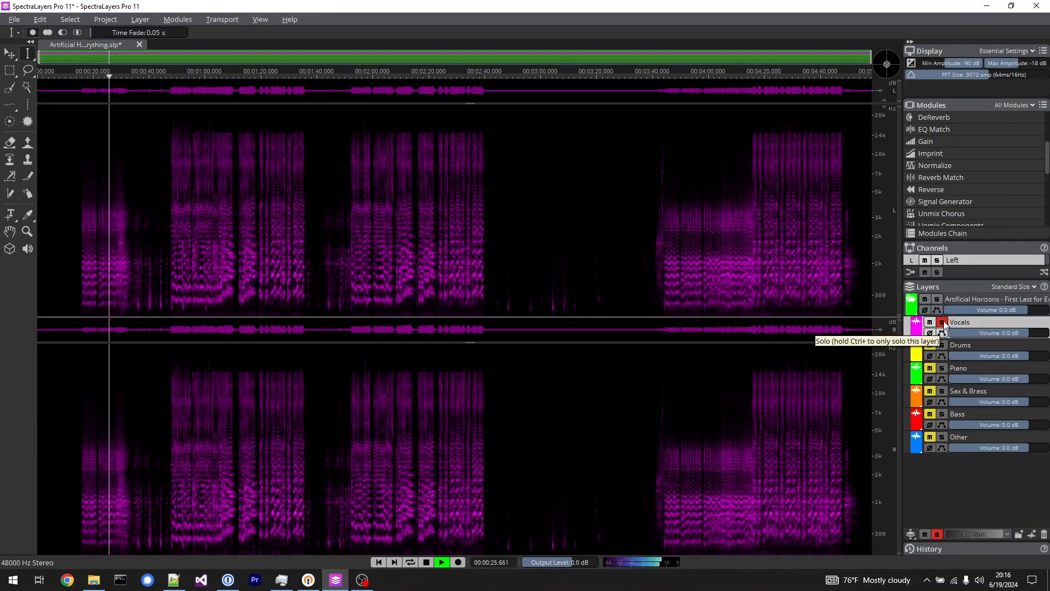
{"action": "left_click", "coordinate": [942, 323]}
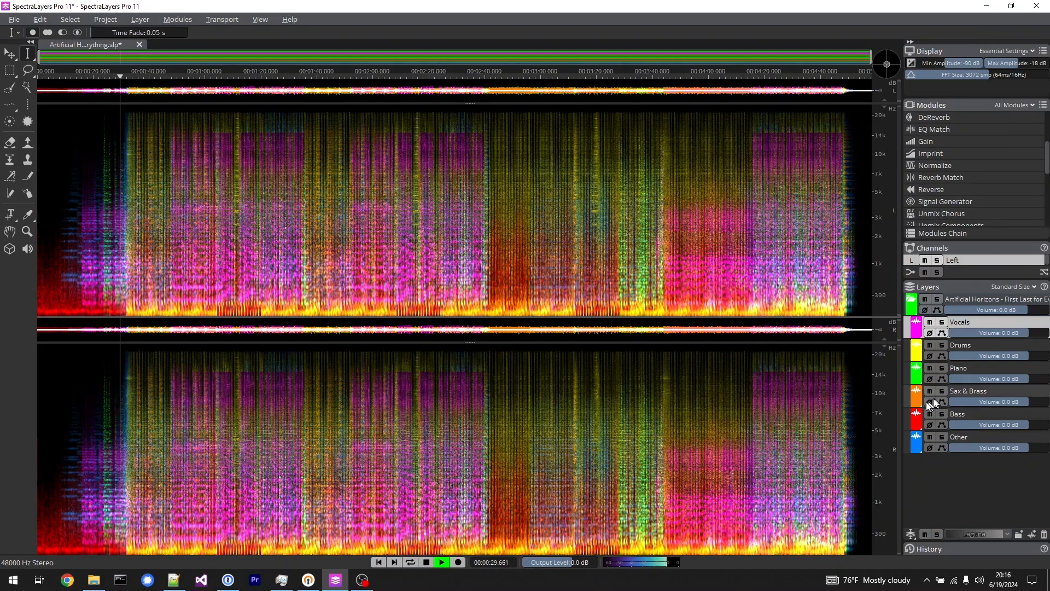
Solo the Piano layer and play its first notes from about 0:23.
{"action": "left_click", "coordinate": [942, 368]}
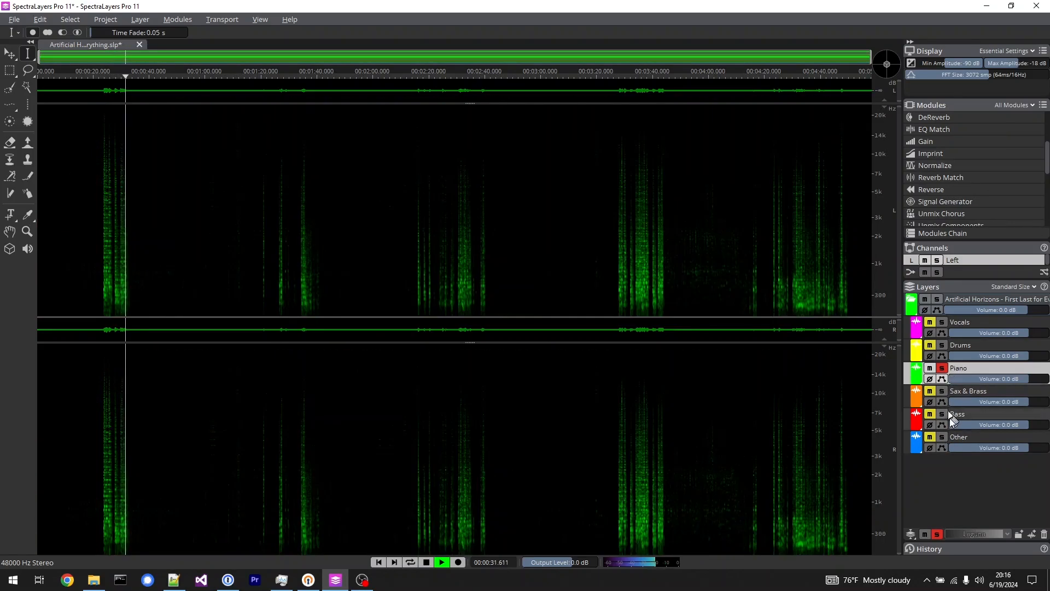
{"action": "key", "text": "space"}
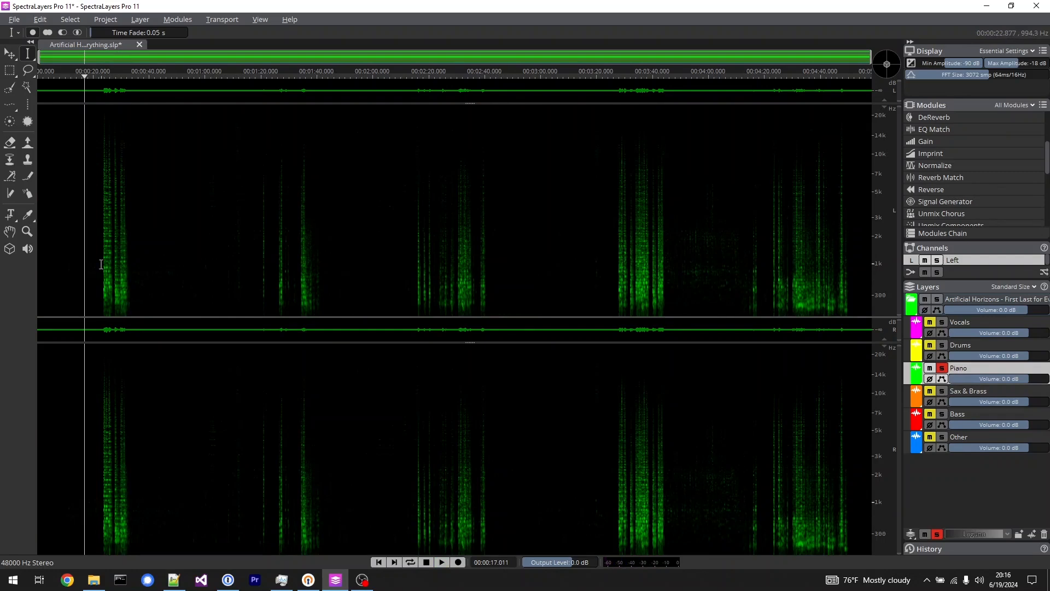
{"action": "left_click", "coordinate": [102, 264]}
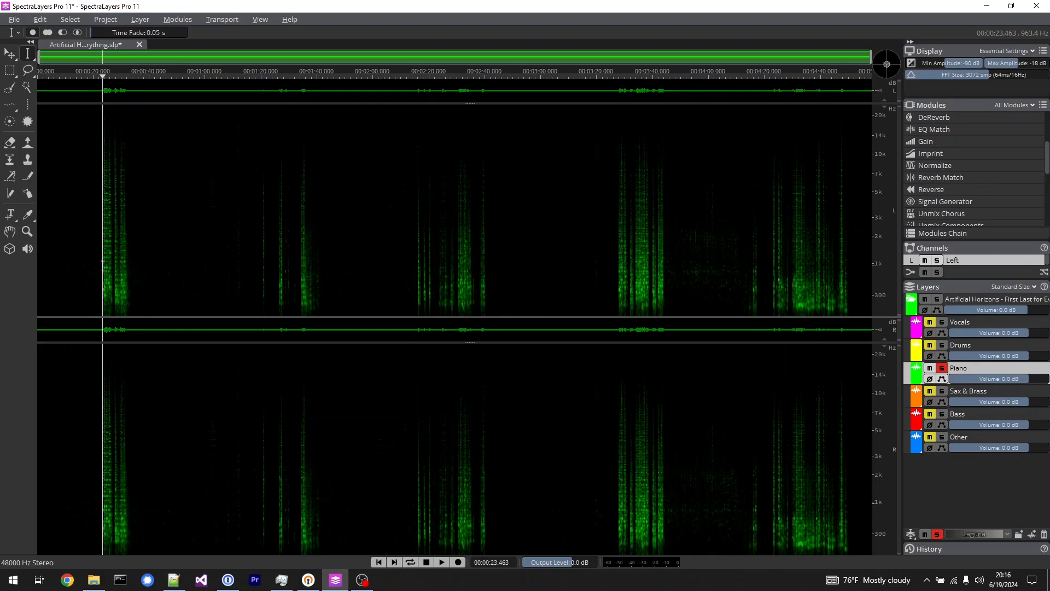
{"action": "key", "text": "space"}
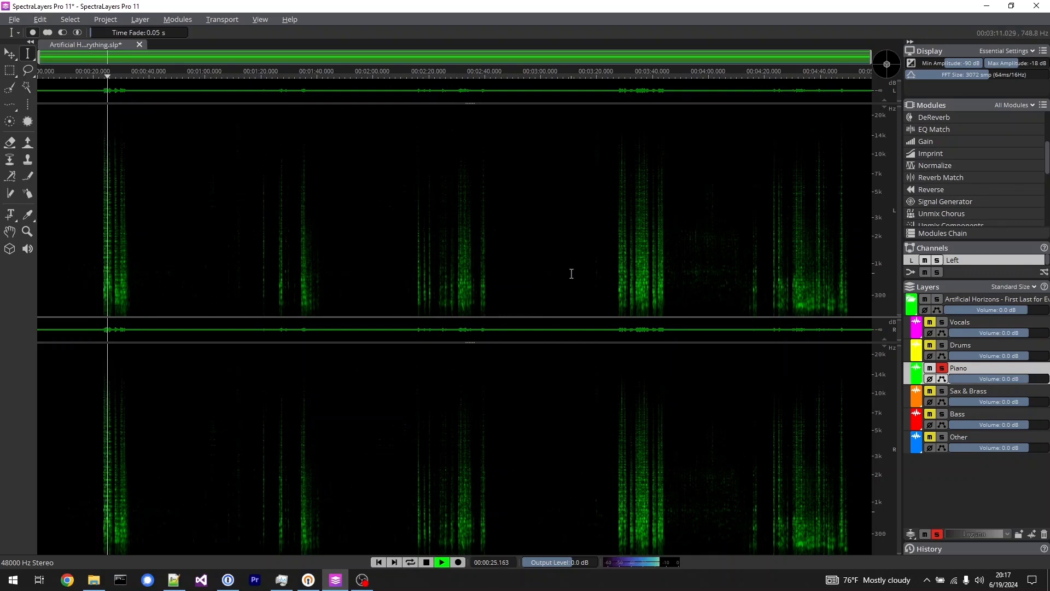
{"action": "key", "text": "space"}
Play the Piano layer from about 3:33, switch off its solo to hear the full mix, and stop playback.
{"action": "left_click", "coordinate": [634, 256]}
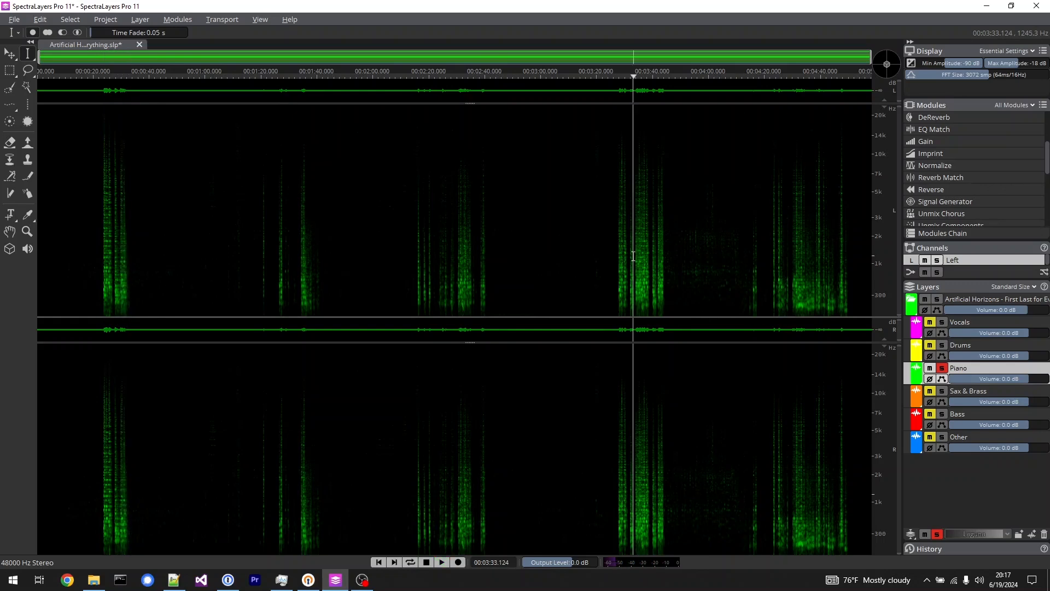
{"action": "key", "text": "space"}
{"action": "left_click", "coordinate": [942, 369]}
{"action": "key", "text": "space"}
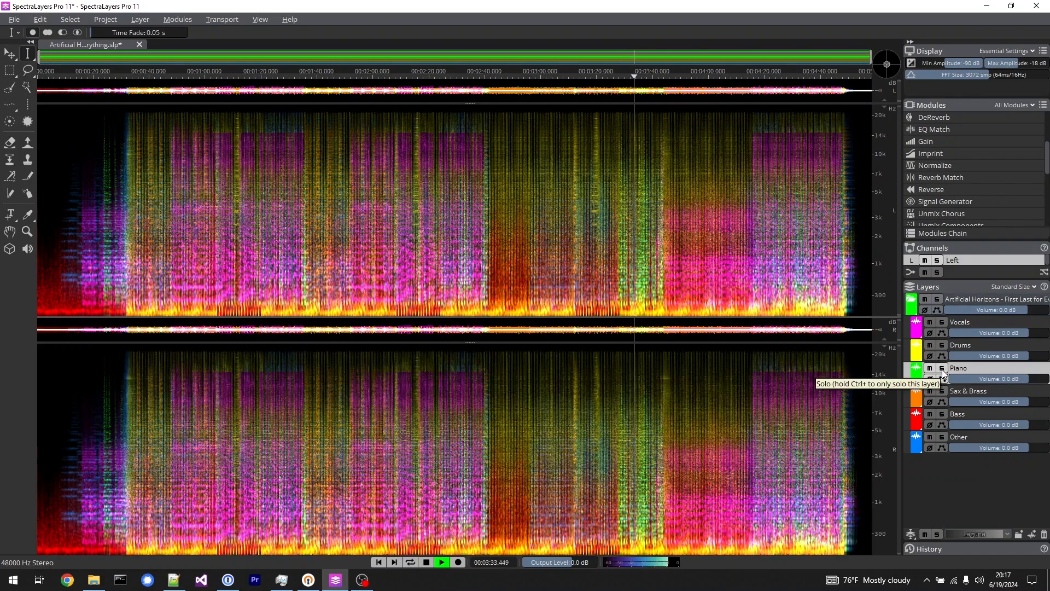
Solo the Piano layer again, play it from about 3:29, and switch the solo off.
{"action": "left_click", "coordinate": [621, 241]}
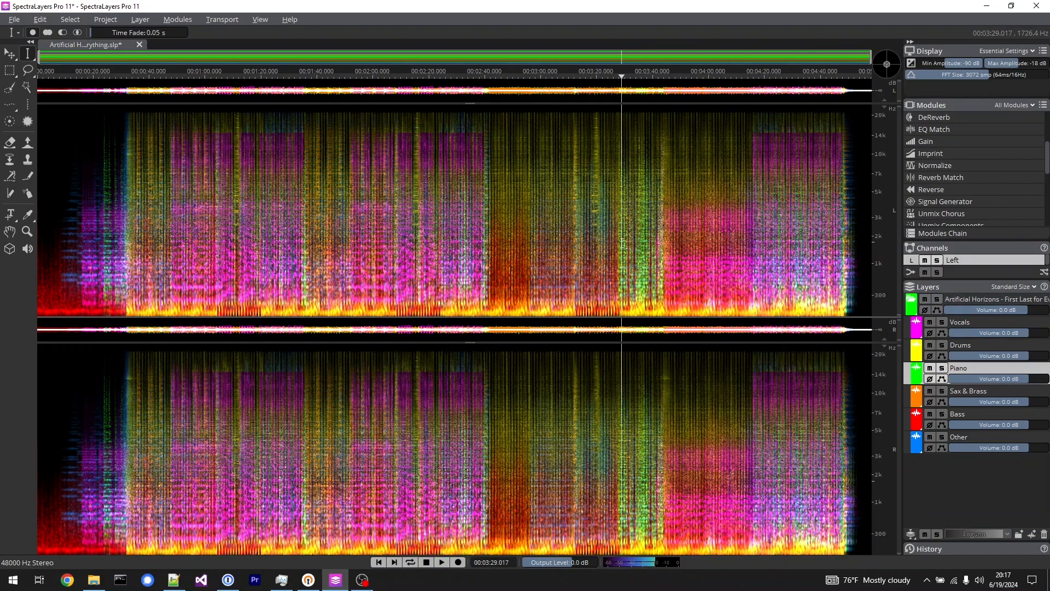
{"action": "left_click", "coordinate": [942, 369]}
{"action": "key", "text": "space"}
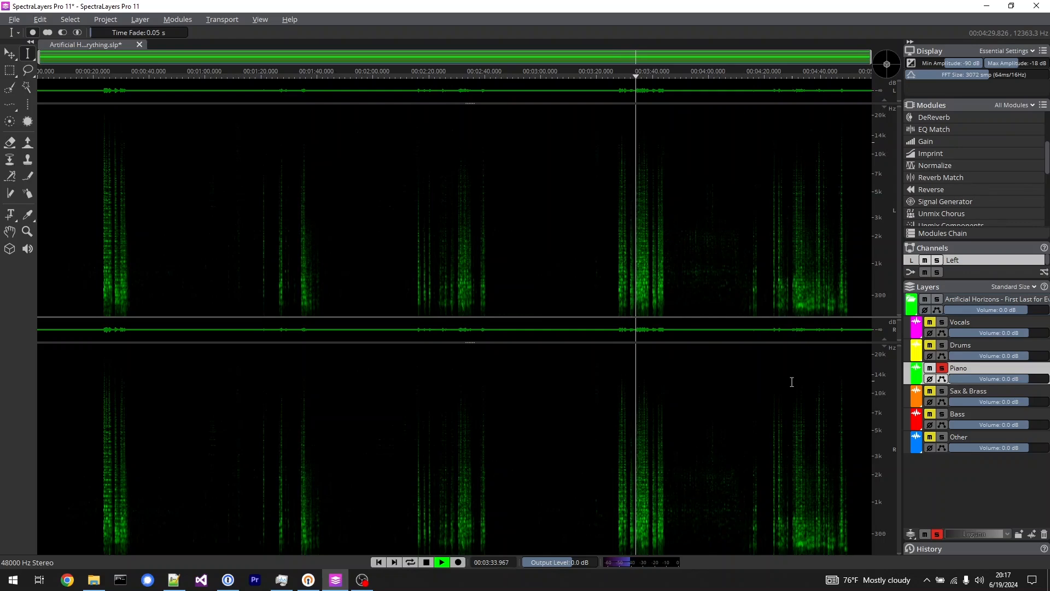
{"action": "key", "text": "space"}
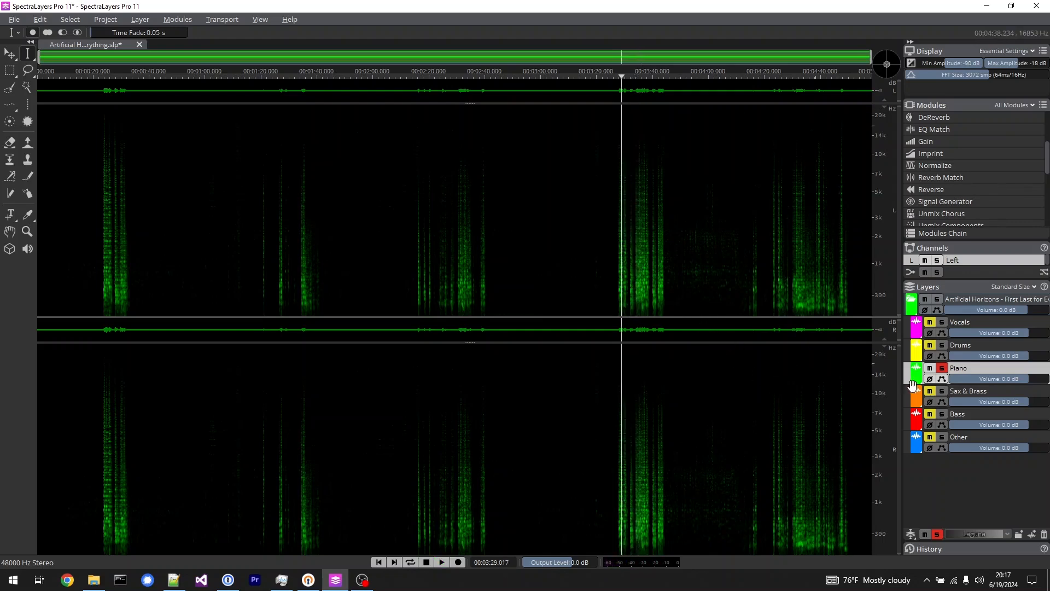
{"action": "left_click", "coordinate": [942, 367]}
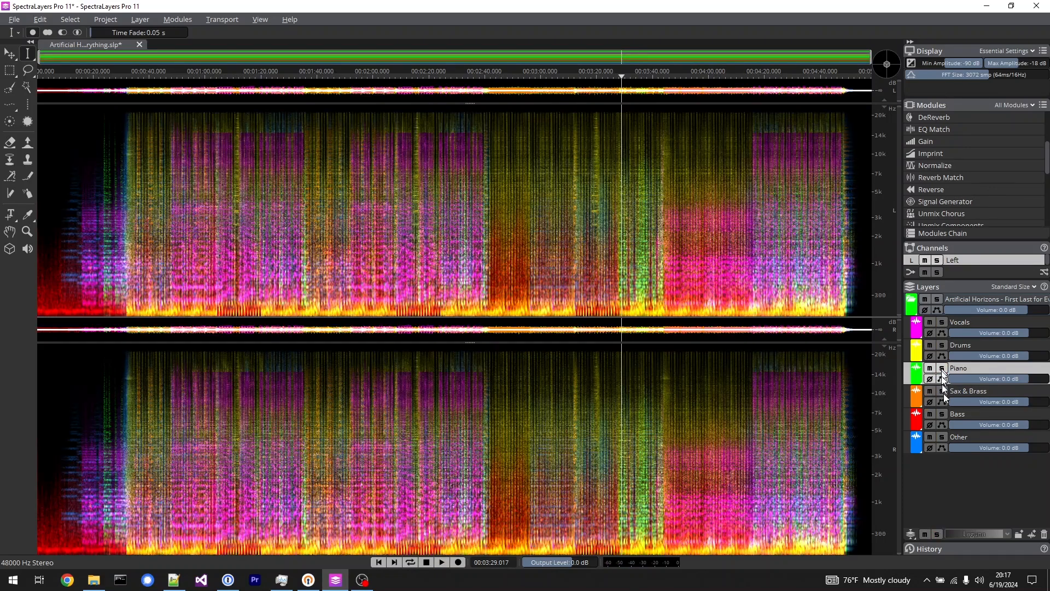
Solo the Bass layer, play it from about 0:06, 0:36 and 2:42, and switch the solo off.
{"action": "left_click", "coordinate": [55, 280]}
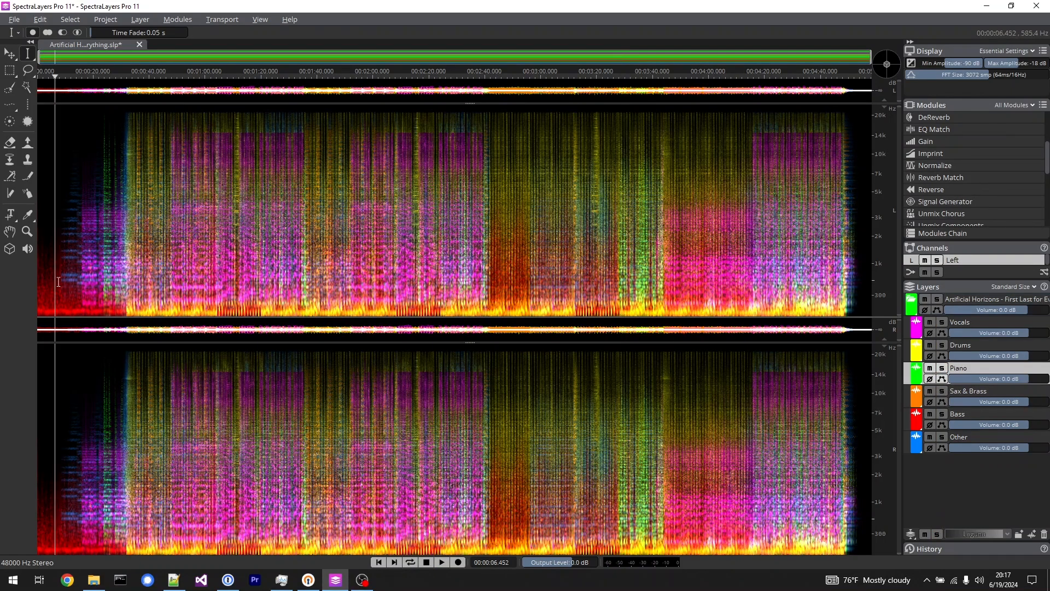
{"action": "left_click", "coordinate": [945, 414]}
{"action": "key", "text": "space"}
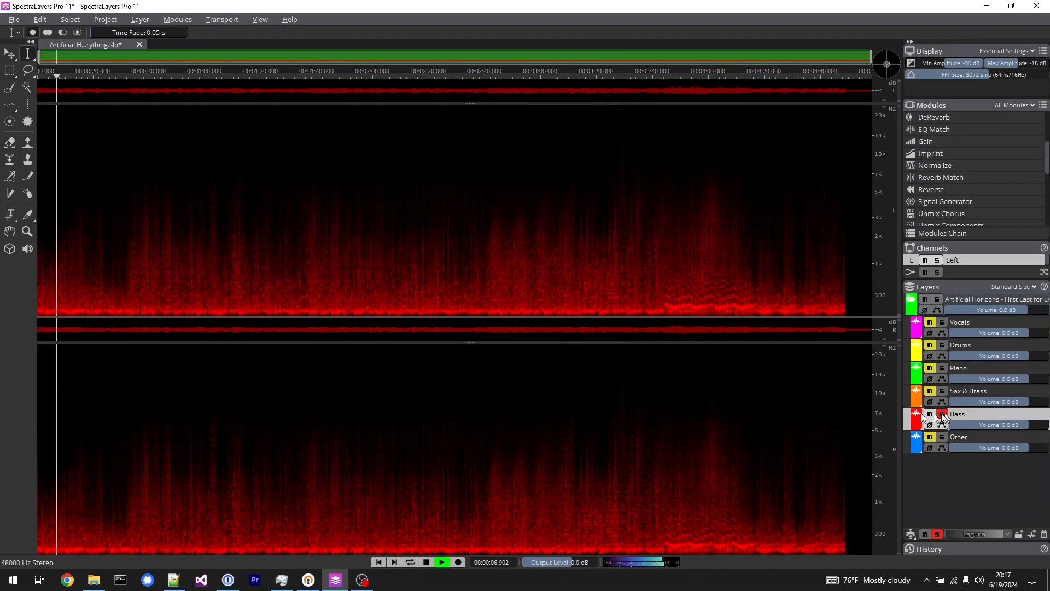
{"action": "left_click", "coordinate": [138, 261]}
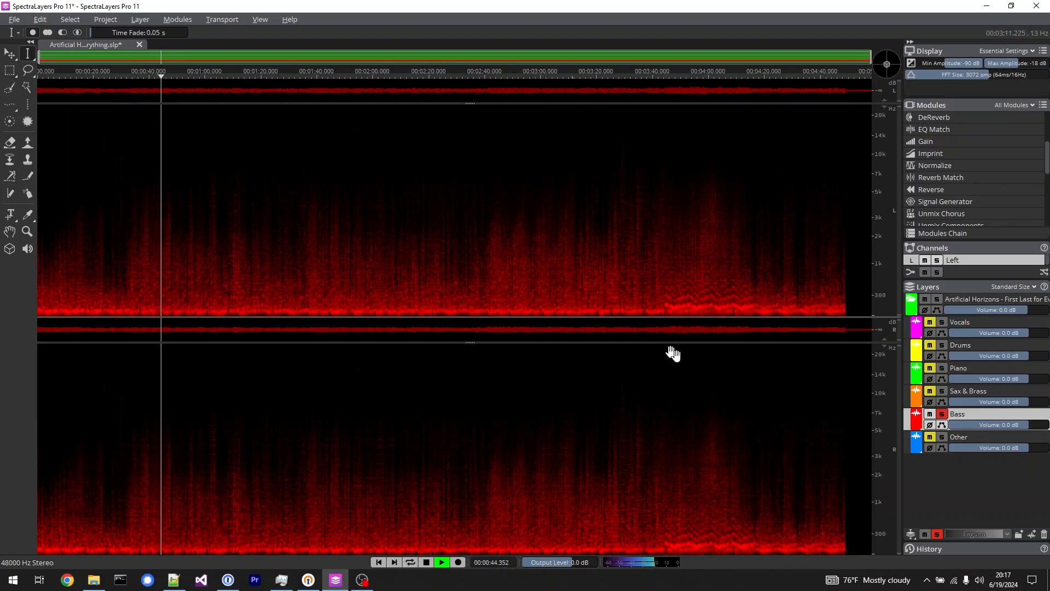
{"action": "left_click", "coordinate": [490, 264]}
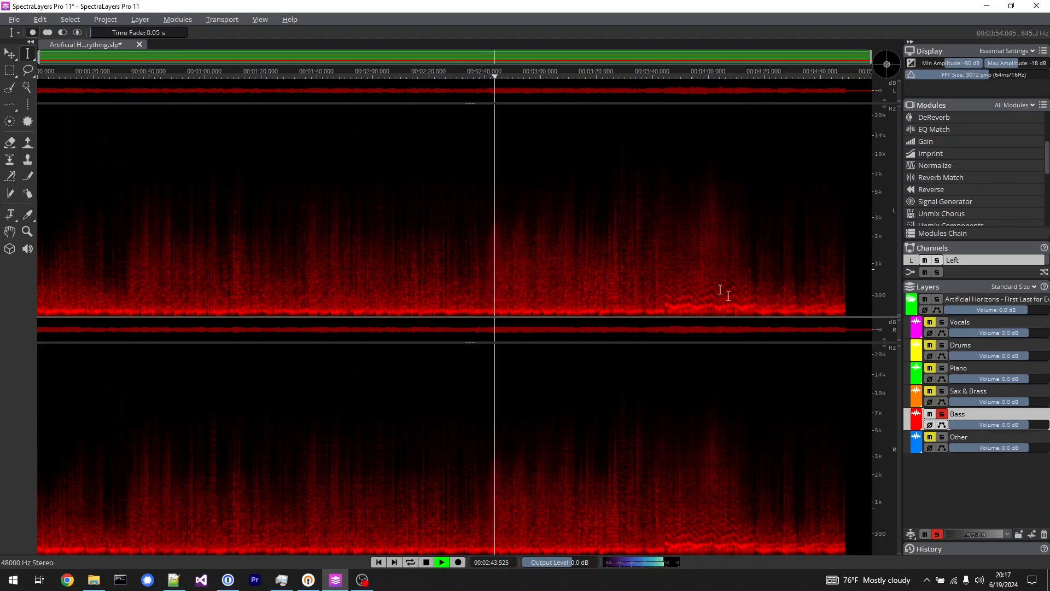
{"action": "left_click", "coordinate": [943, 414]}
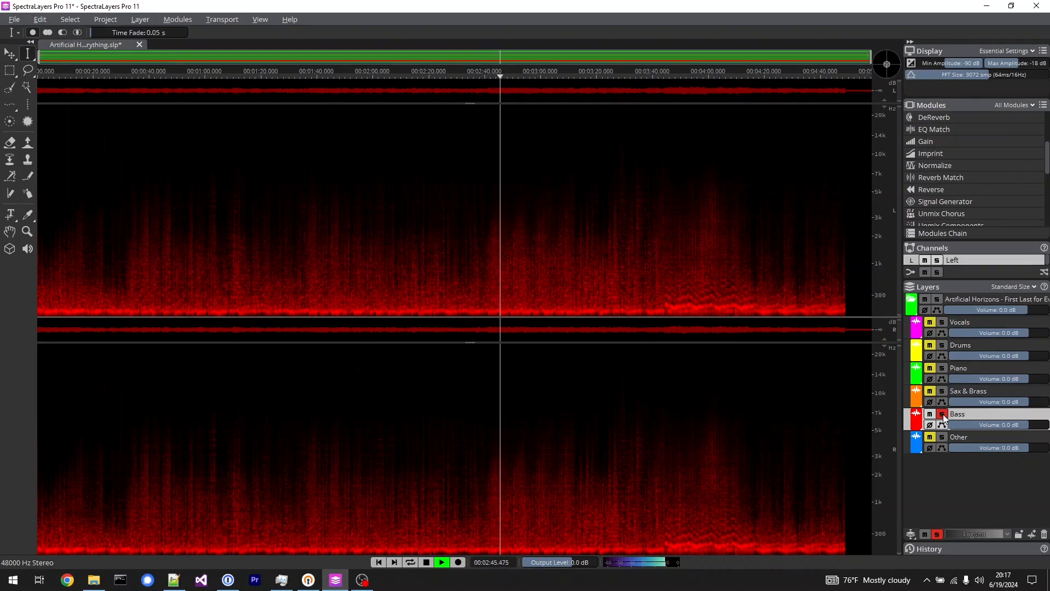
Solo the Drums layer and play it from about 2:05 and about 3:41.
{"action": "left_click", "coordinate": [942, 345]}
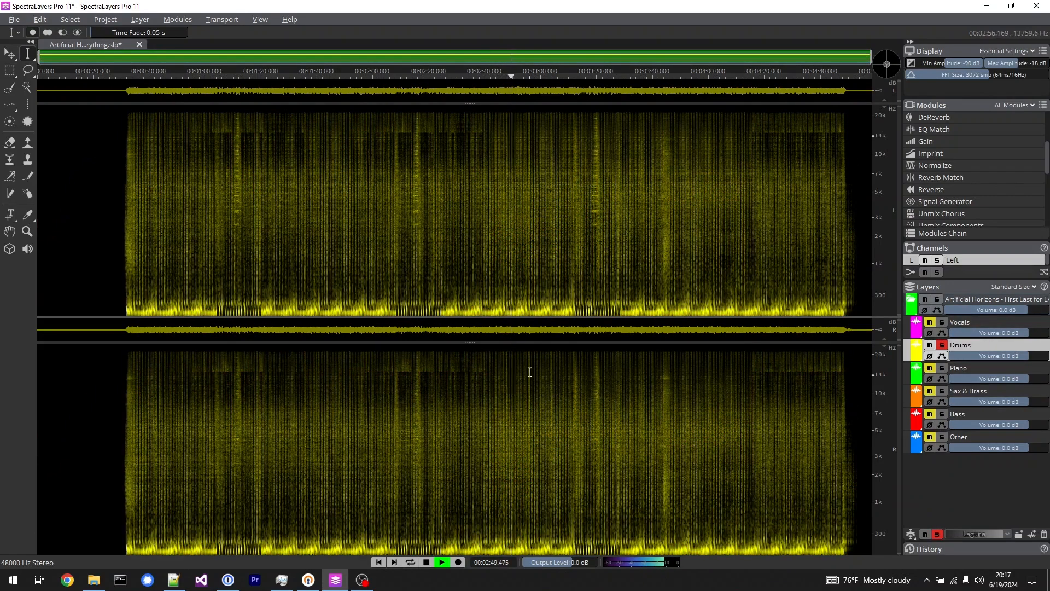
{"action": "key", "text": "space"}
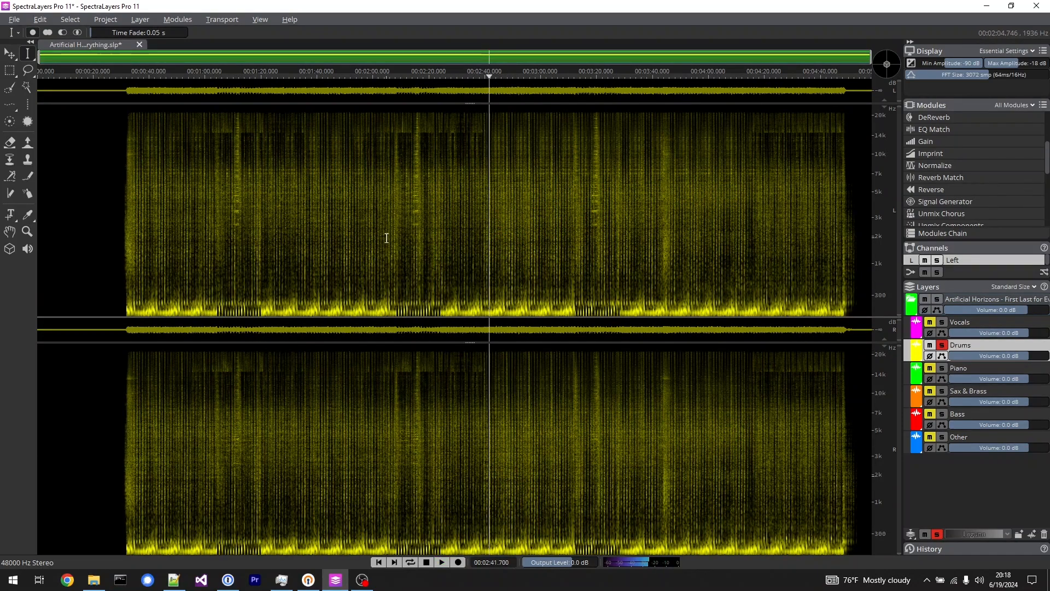
{"action": "left_click", "coordinate": [386, 237]}
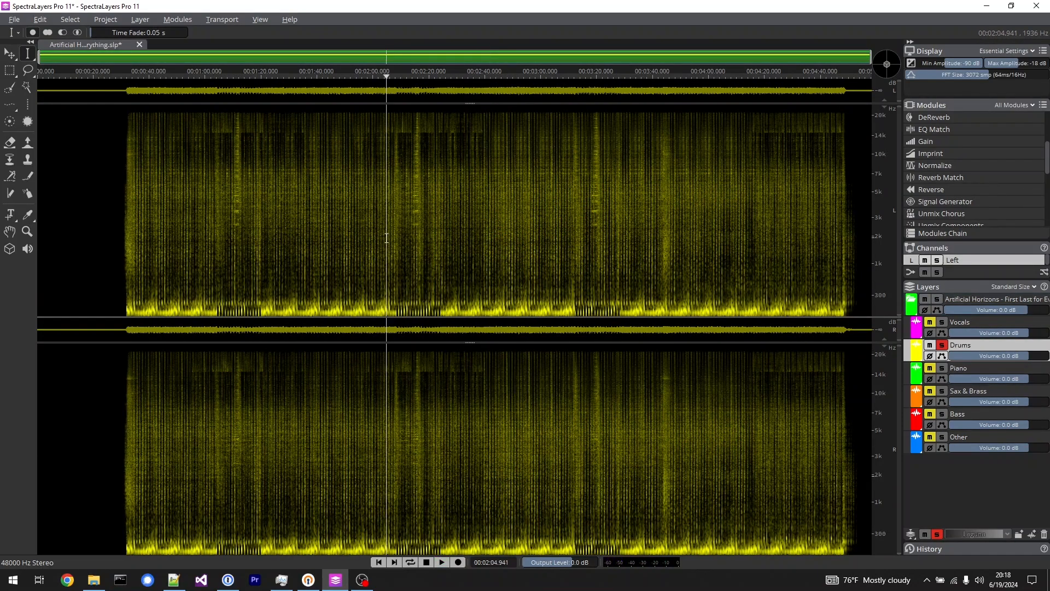
{"action": "key", "text": "space"}
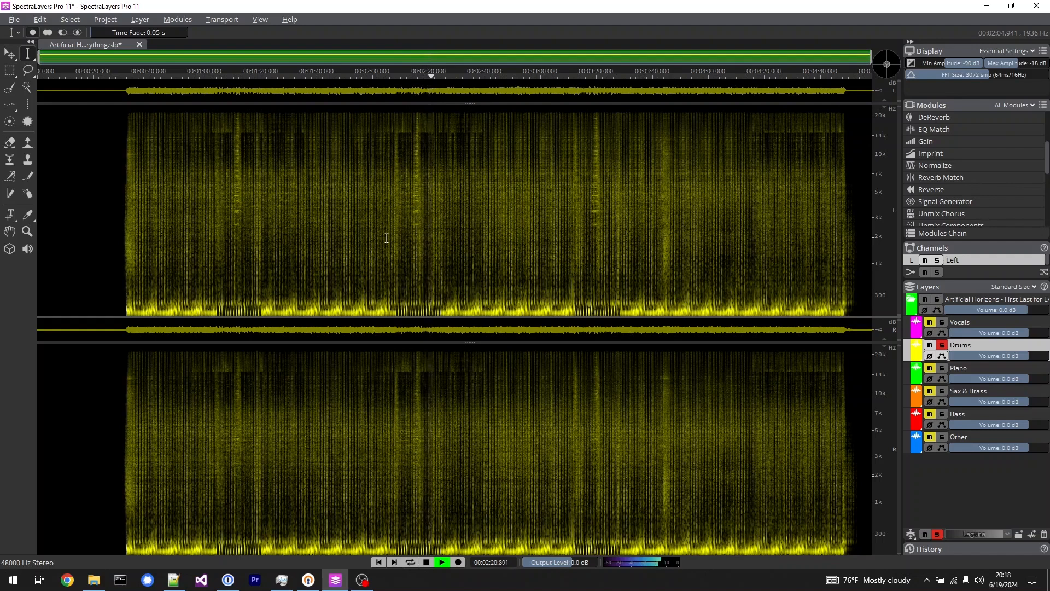
{"action": "left_click", "coordinate": [386, 238]}
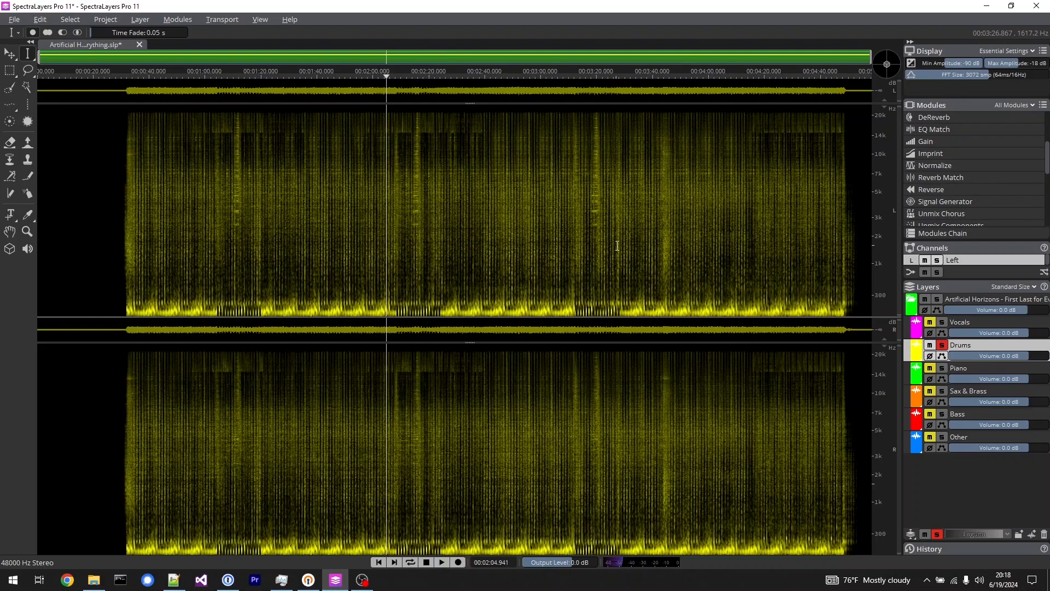
{"action": "left_click", "coordinate": [654, 238]}
{"action": "key", "text": "space"}
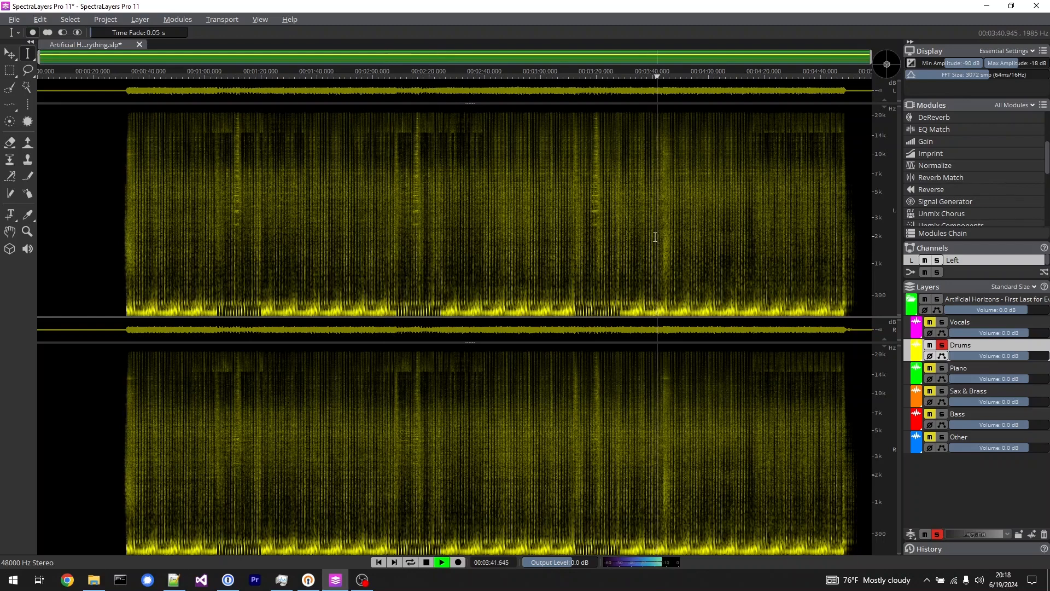
Switch the solo from the Drums layer to the Sax & Brass layer and play it from about 2:01.
{"action": "key", "text": "space"}
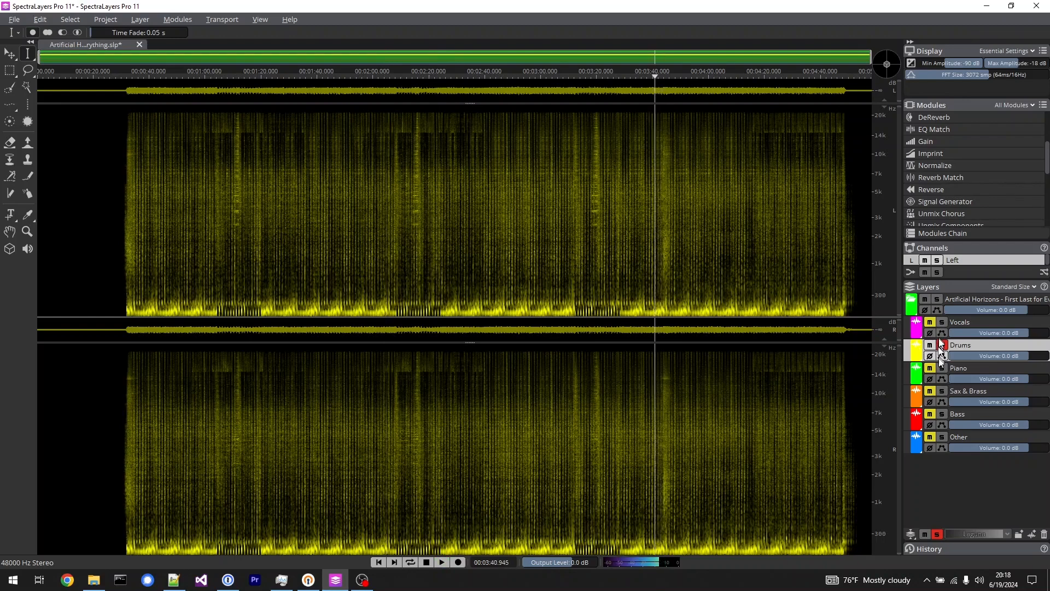
{"action": "left_click", "coordinate": [940, 345]}
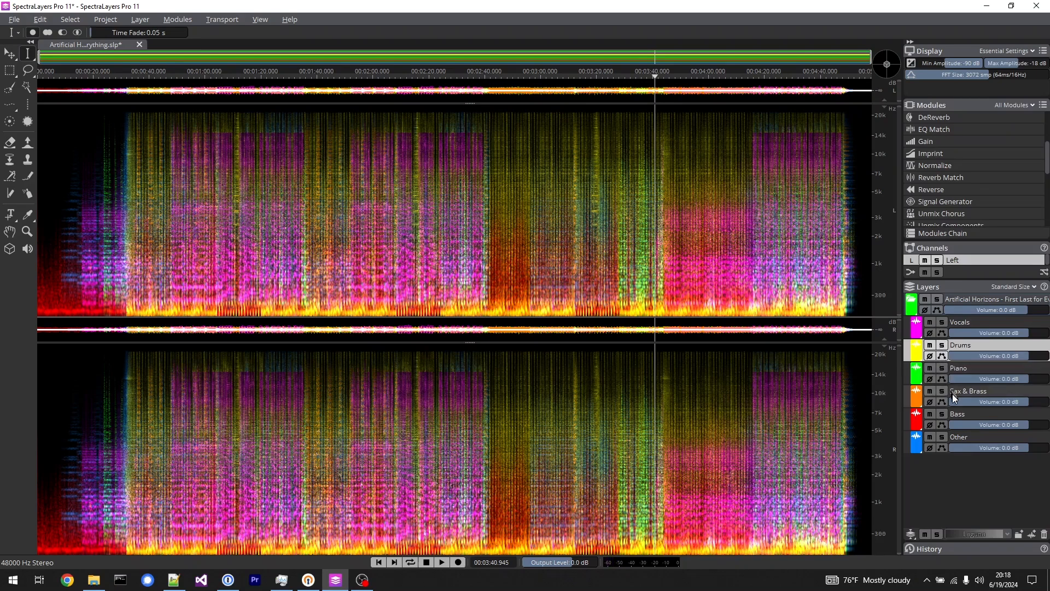
{"action": "left_click", "coordinate": [375, 246]}
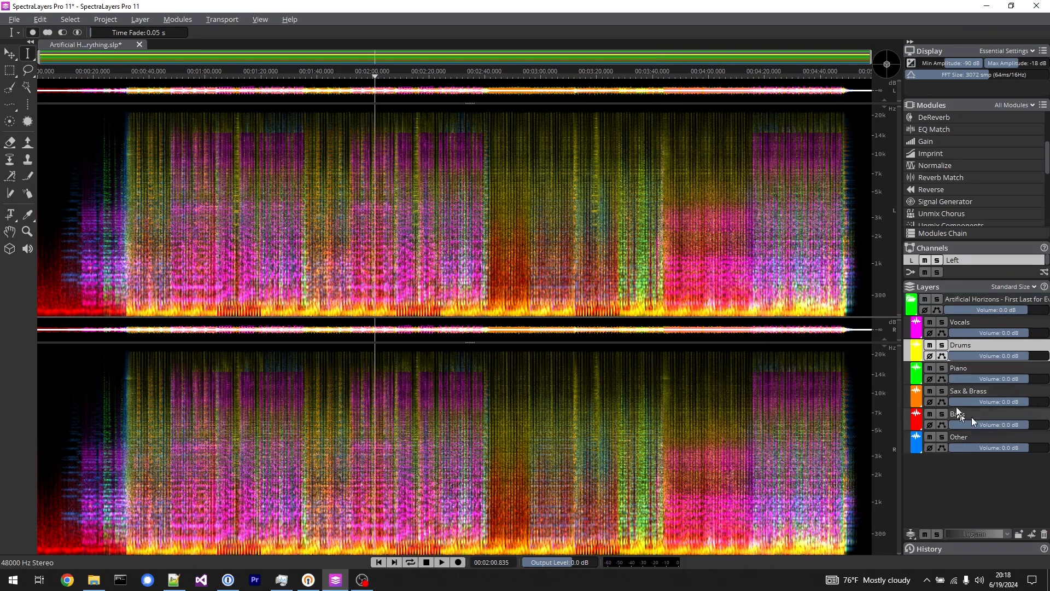
{"action": "left_click", "coordinate": [944, 393]}
{"action": "key", "text": "space"}
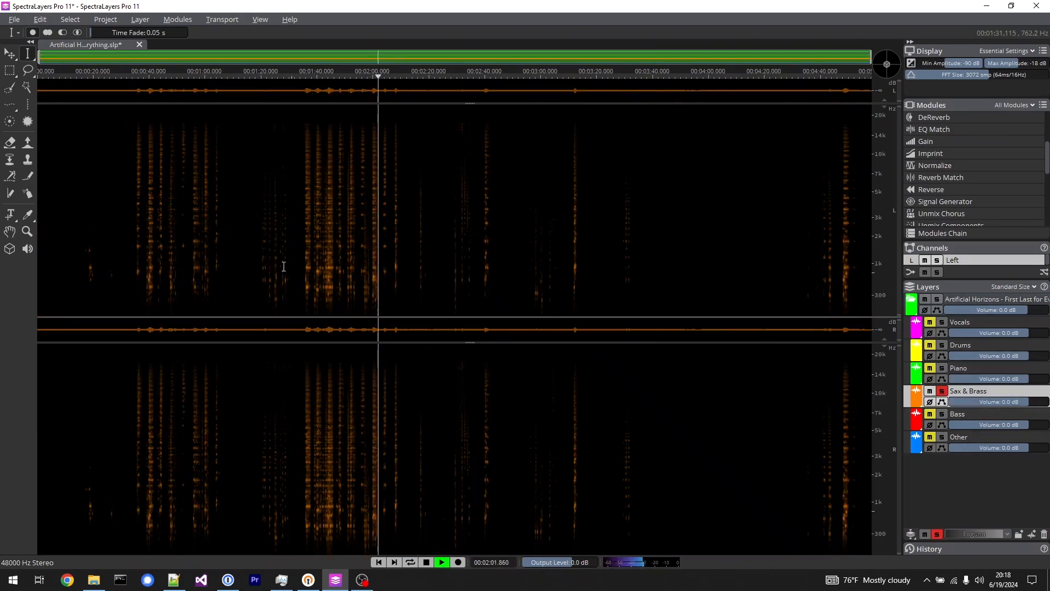
Play the Sax & Brass layer from about 1:44, 1:36 and 2:00, and switch its solo off.
{"action": "left_click", "coordinate": [327, 248]}
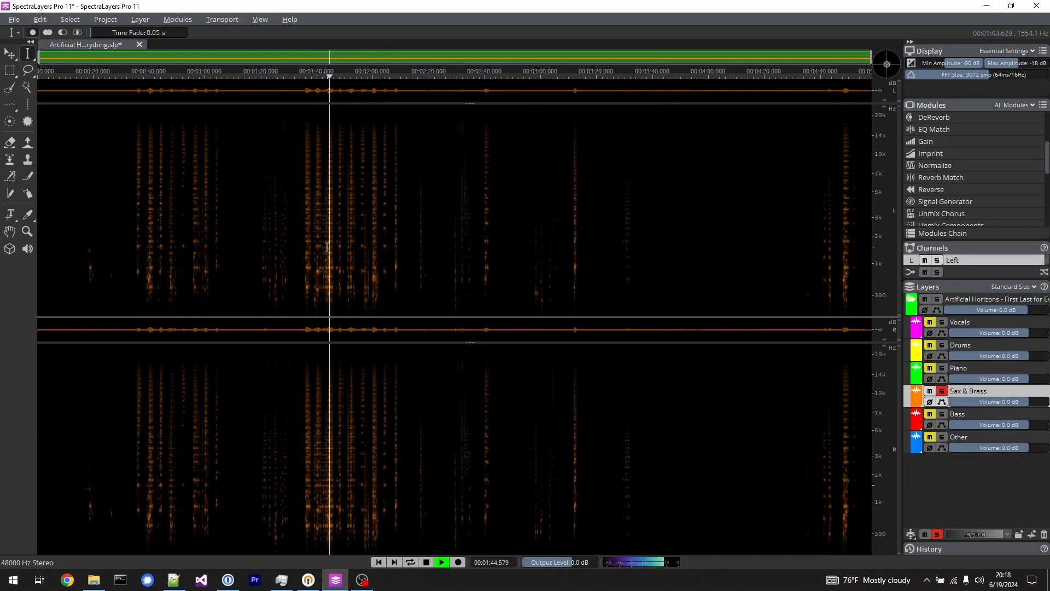
{"action": "key", "text": "space"}
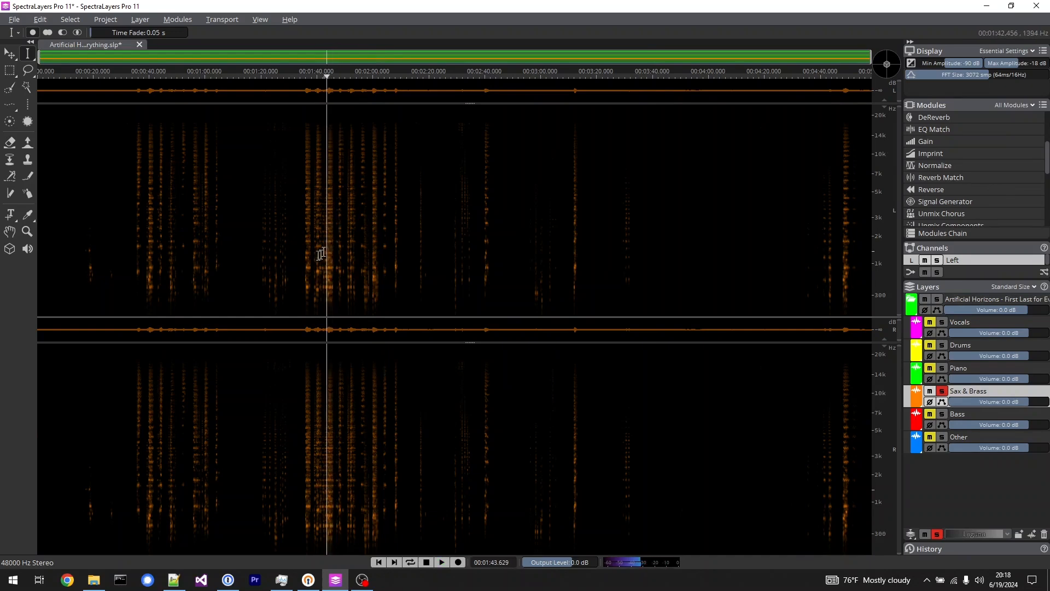
{"action": "left_click", "coordinate": [305, 221]}
{"action": "key", "text": "space"}
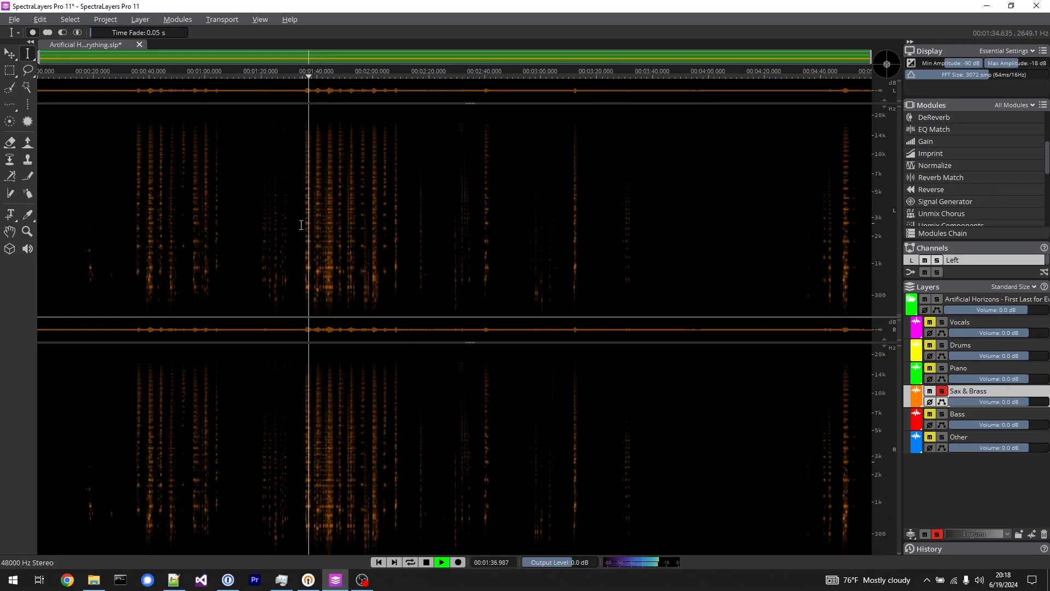
{"action": "key", "text": "space"}
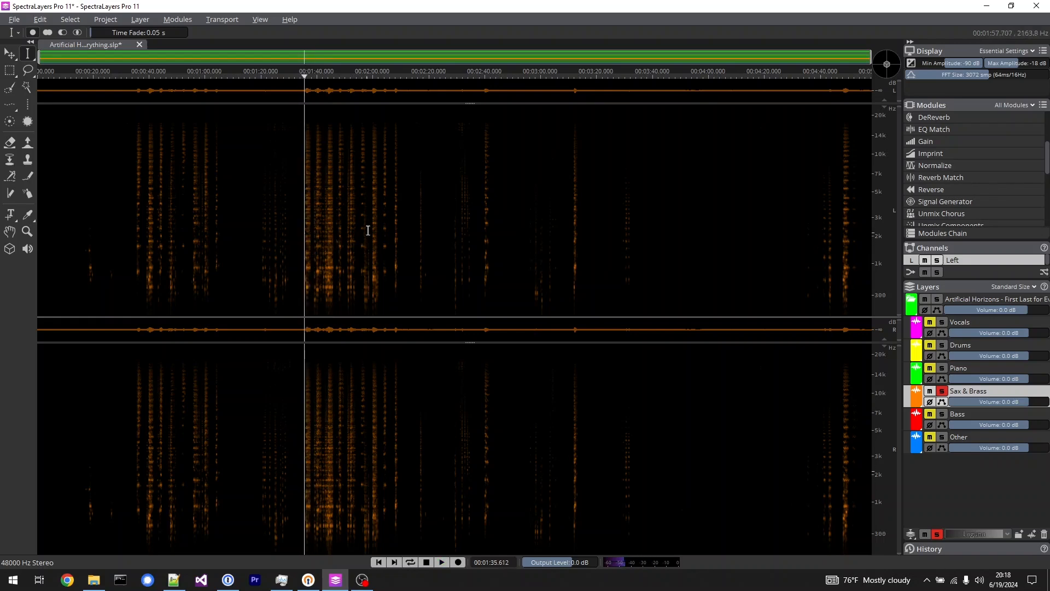
{"action": "left_click", "coordinate": [372, 231]}
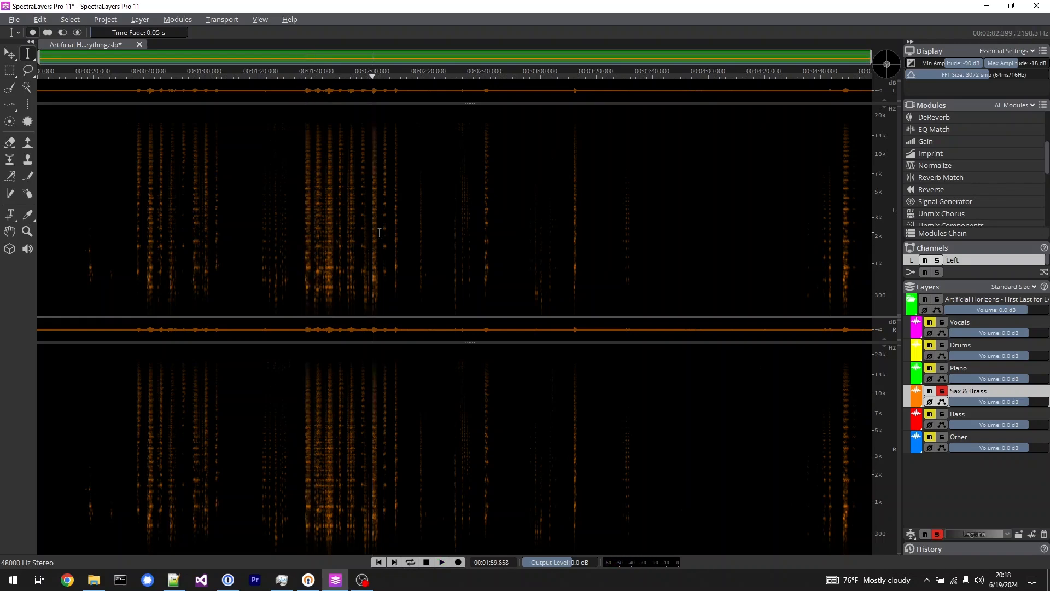
{"action": "key", "text": "space"}
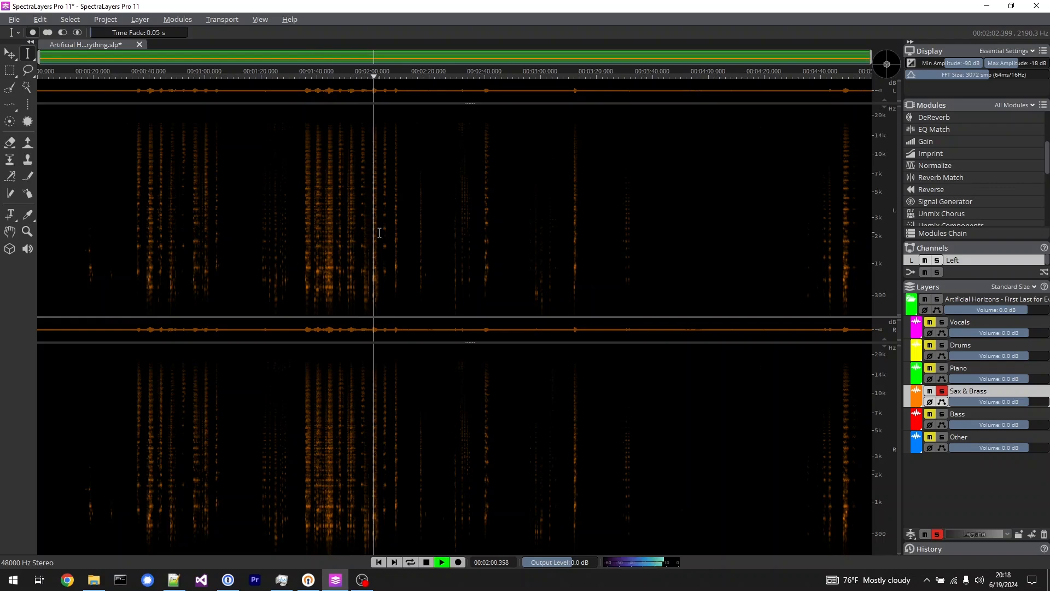
{"action": "key", "text": "space"}
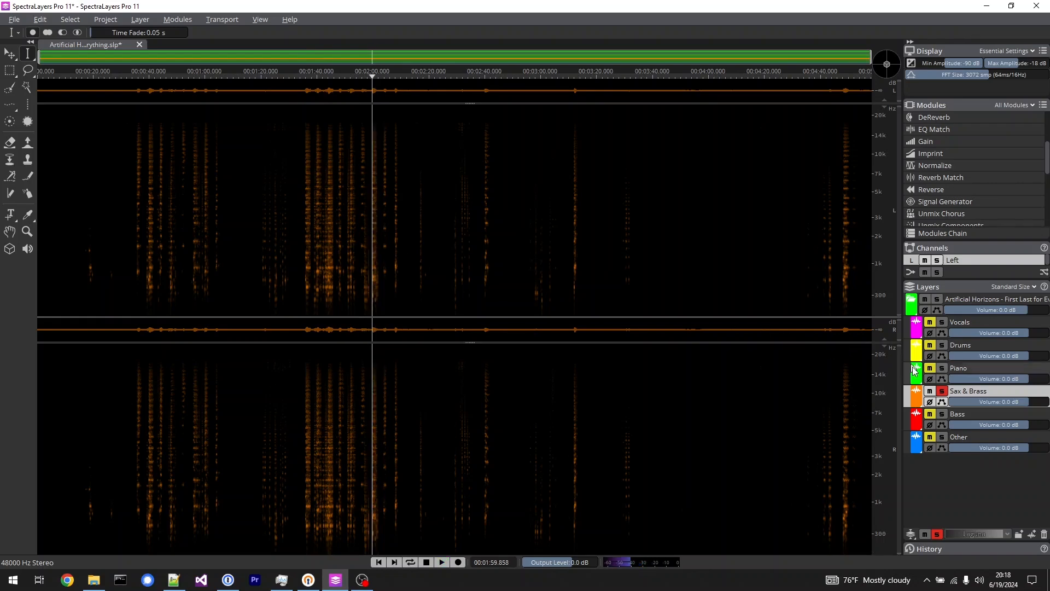
{"action": "left_click", "coordinate": [942, 391]}
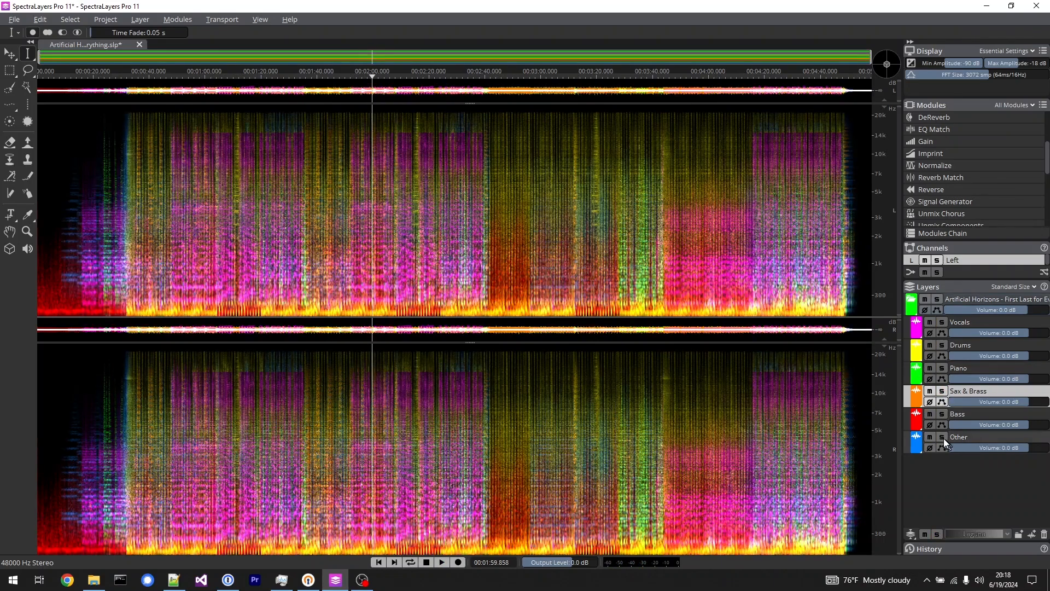
Solo the Other layer, play it from about 0:34, and switch the solo off.
{"action": "left_click", "coordinate": [942, 437]}
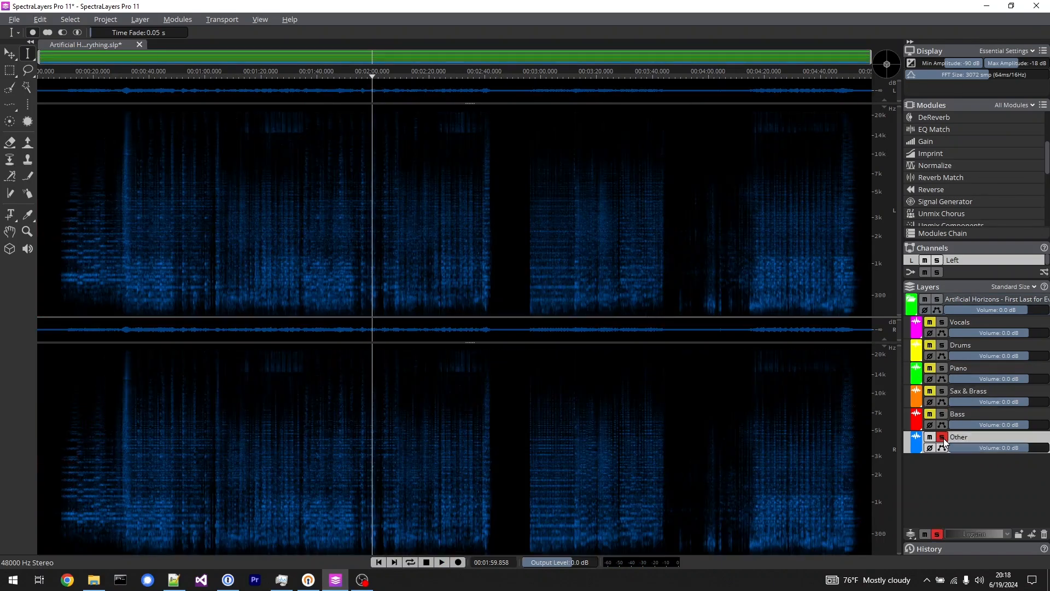
{"action": "left_click", "coordinate": [133, 243]}
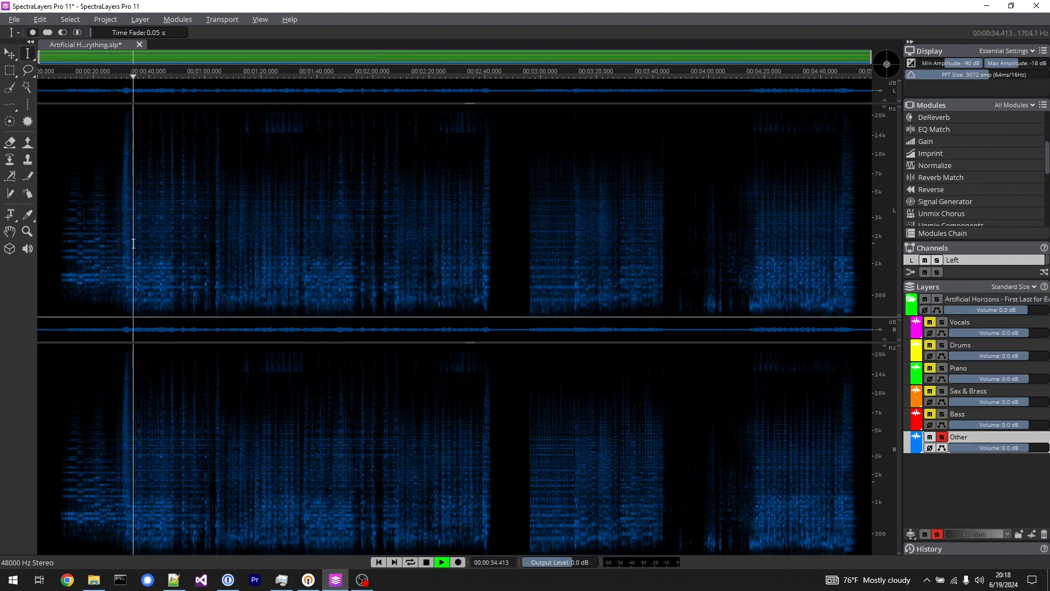
{"action": "key", "text": "space"}
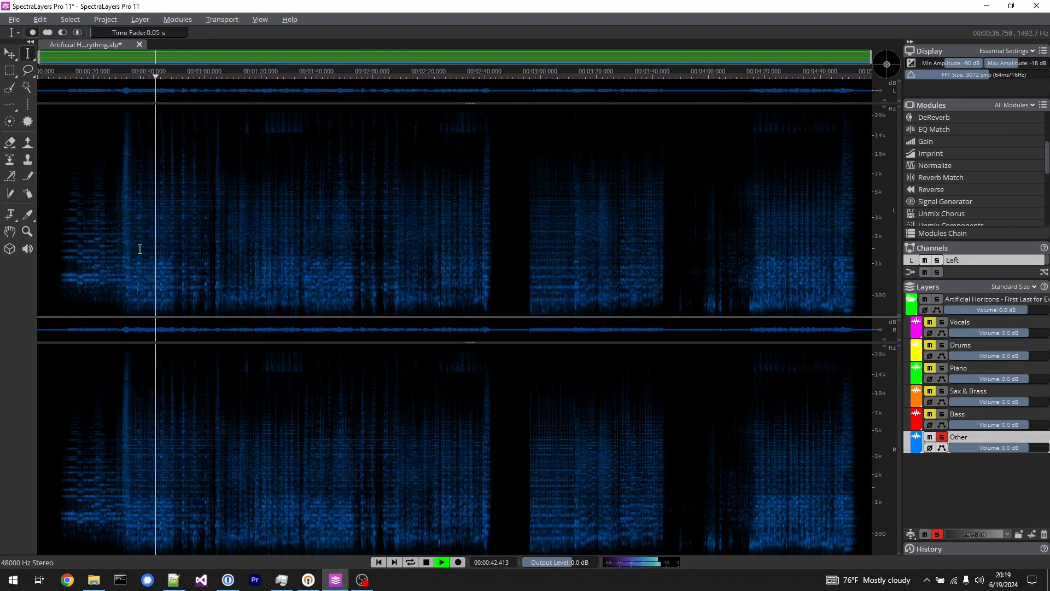
{"action": "key", "text": "space"}
{"action": "left_click", "coordinate": [942, 436]}
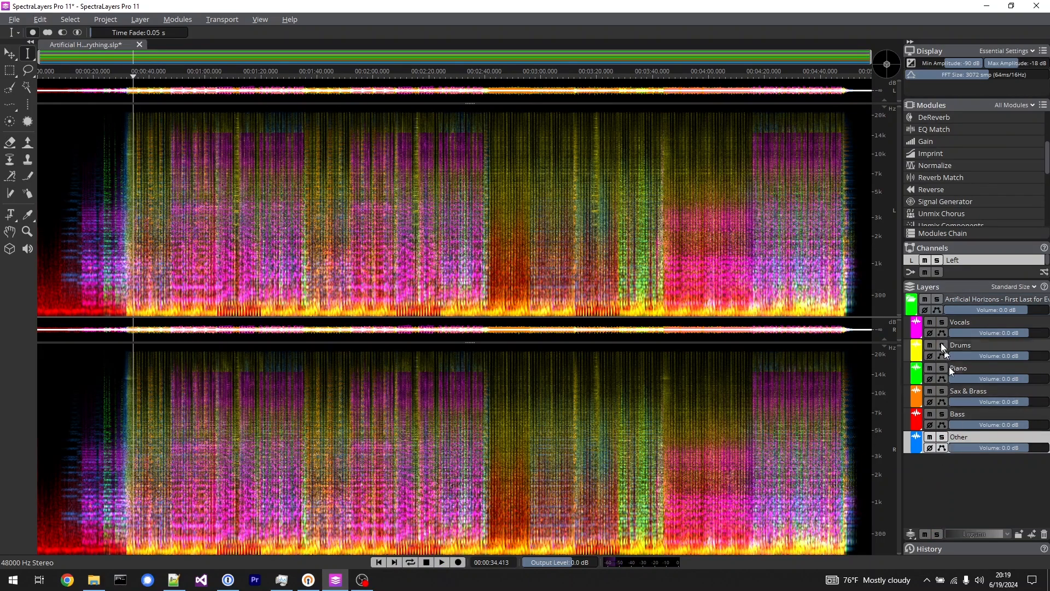
Solo the Vocals layer and play it from about 0:23 and about 0:39.
{"action": "left_click", "coordinate": [941, 322]}
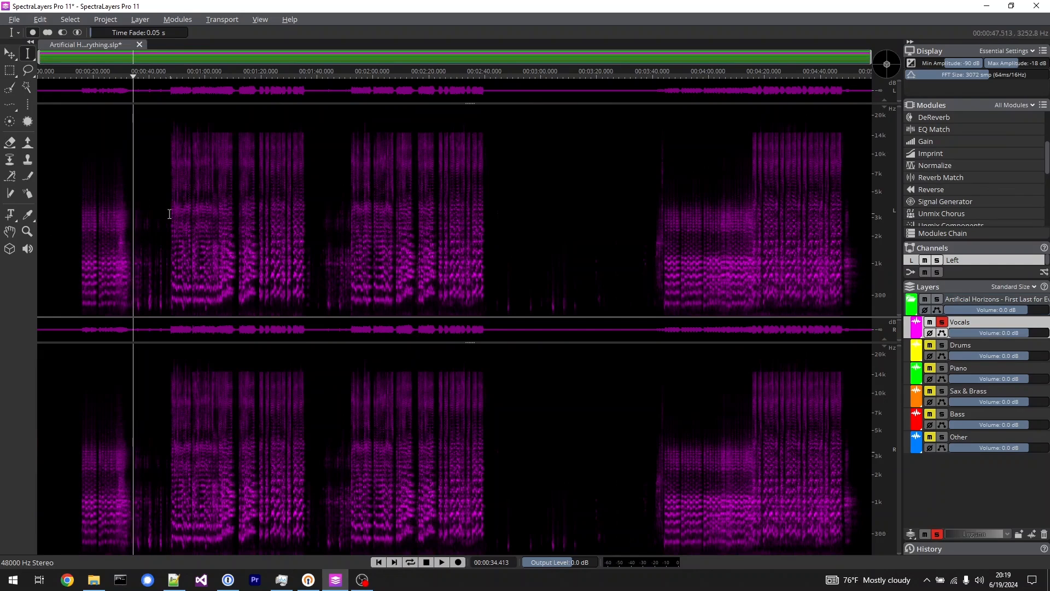
{"action": "left_click", "coordinate": [101, 261]}
{"action": "key", "text": "space"}
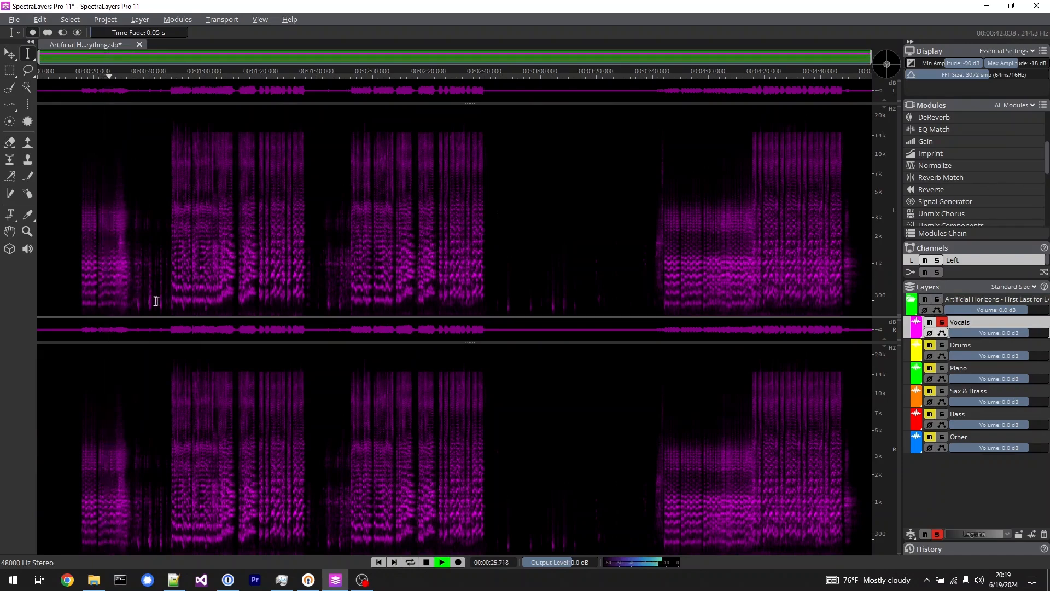
{"action": "key", "text": "space"}
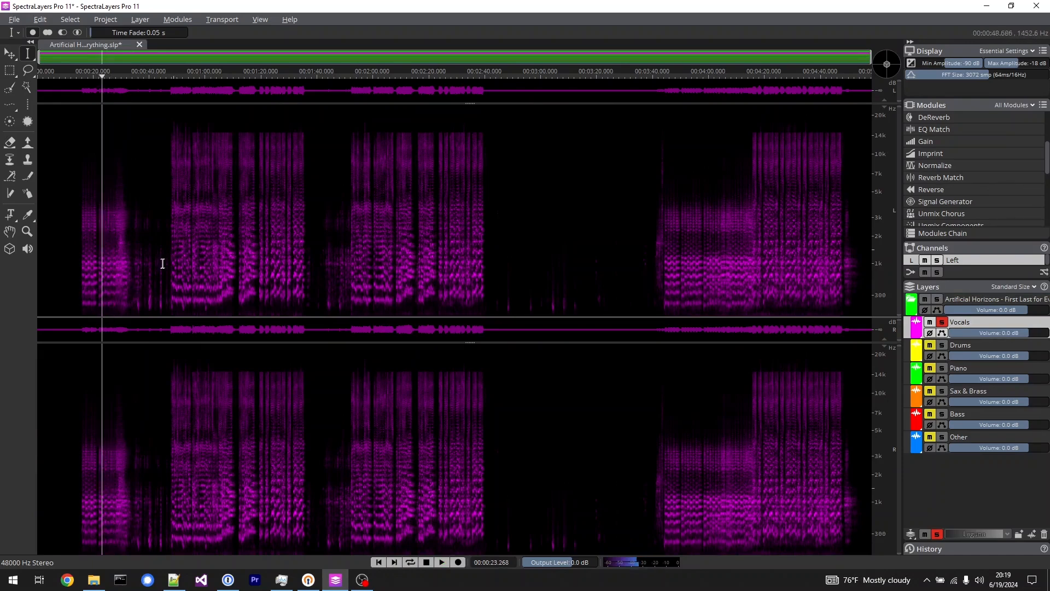
{"action": "left_click", "coordinate": [147, 284]}
{"action": "key", "text": "space"}
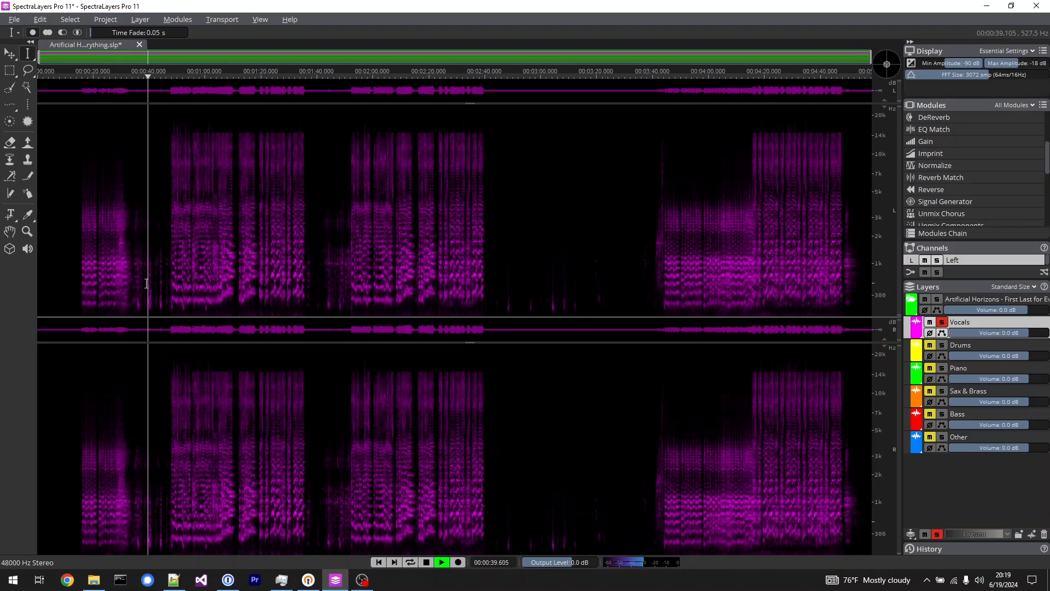
{"action": "key", "text": "space"}
Play the soloed Vocals layer from about 0:49 and about 1:05.
{"action": "left_click", "coordinate": [173, 232]}
{"action": "key", "text": "space"}
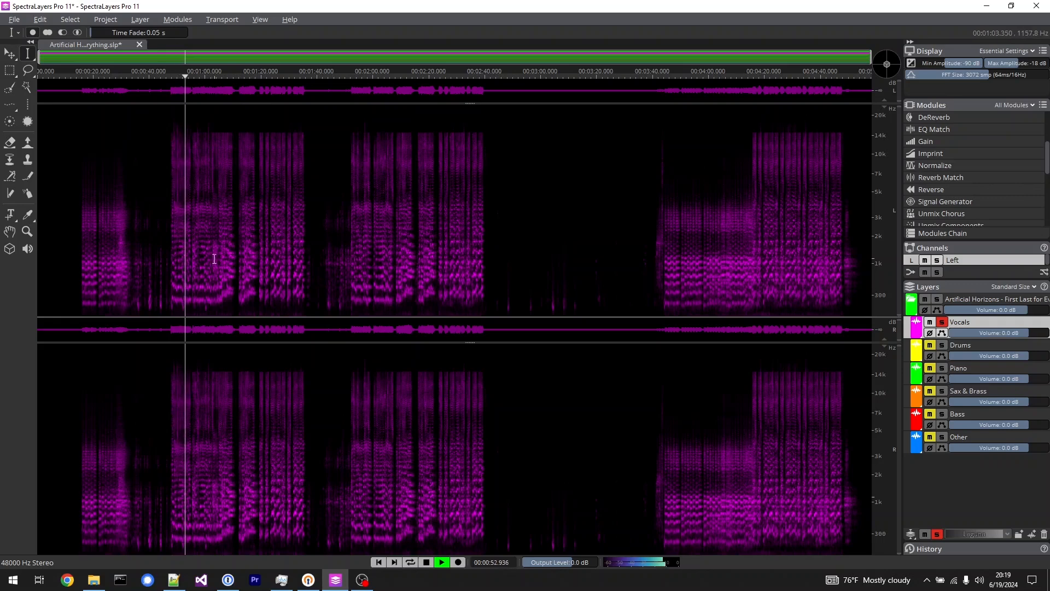
{"action": "key", "text": "space"}
{"action": "left_click", "coordinate": [217, 237]}
{"action": "key", "text": "space"}
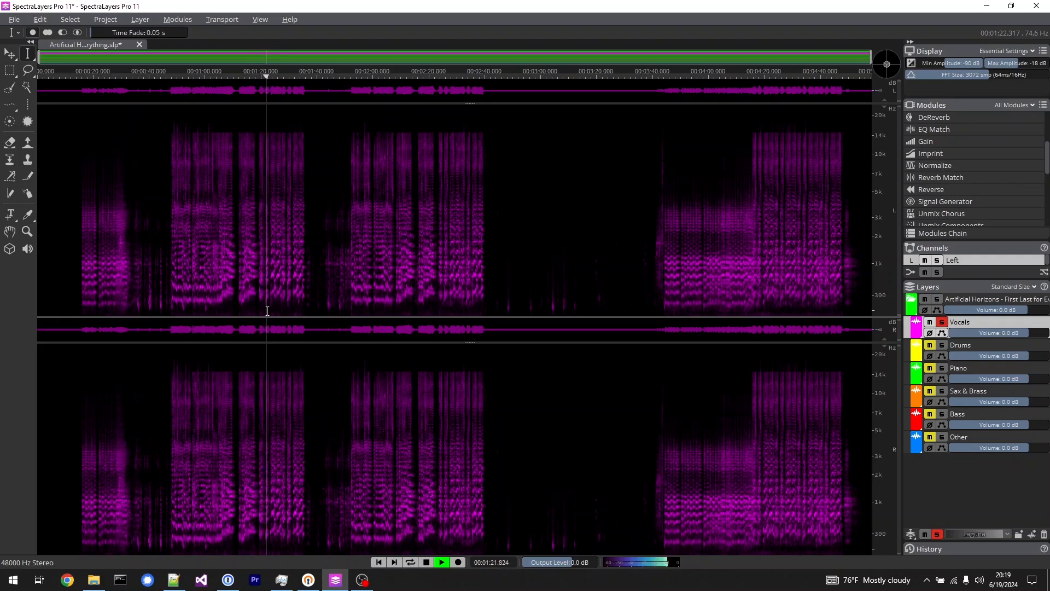
{"action": "key", "text": "space"}
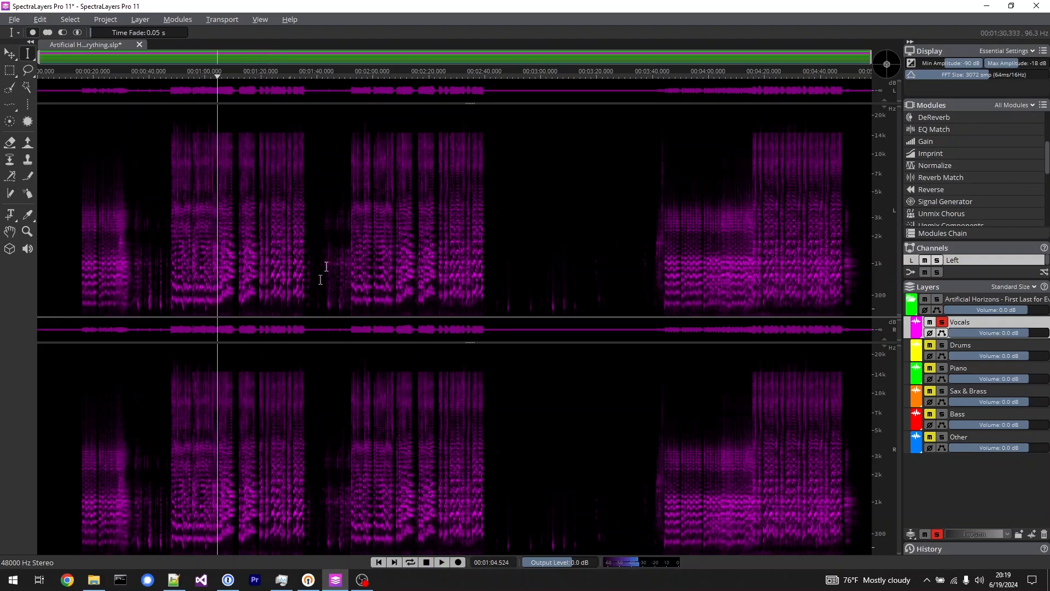
Play the soloed Vocals layer from about 3:52 and about 2:24.
{"action": "left_click", "coordinate": [354, 225]}
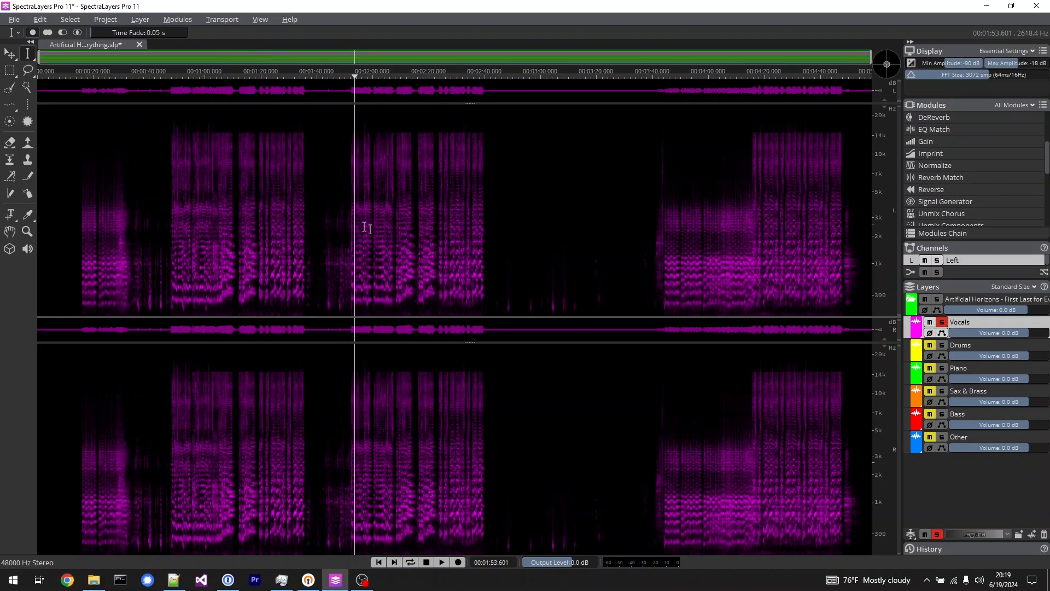
{"action": "left_click", "coordinate": [686, 266]}
{"action": "key", "text": "space"}
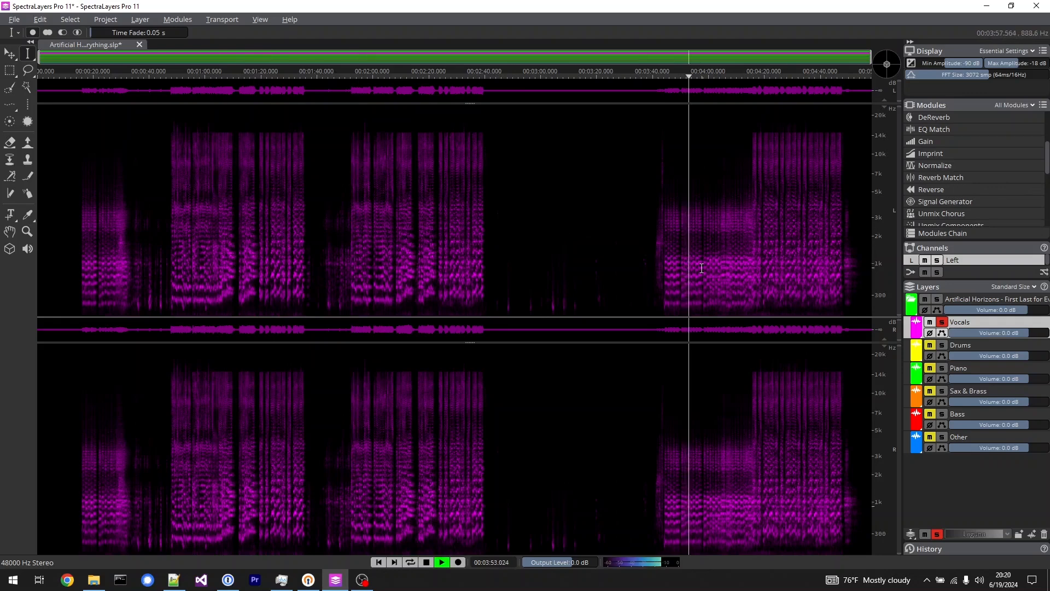
{"action": "key", "text": "space"}
{"action": "left_click", "coordinate": [440, 267]}
{"action": "key", "text": "space"}
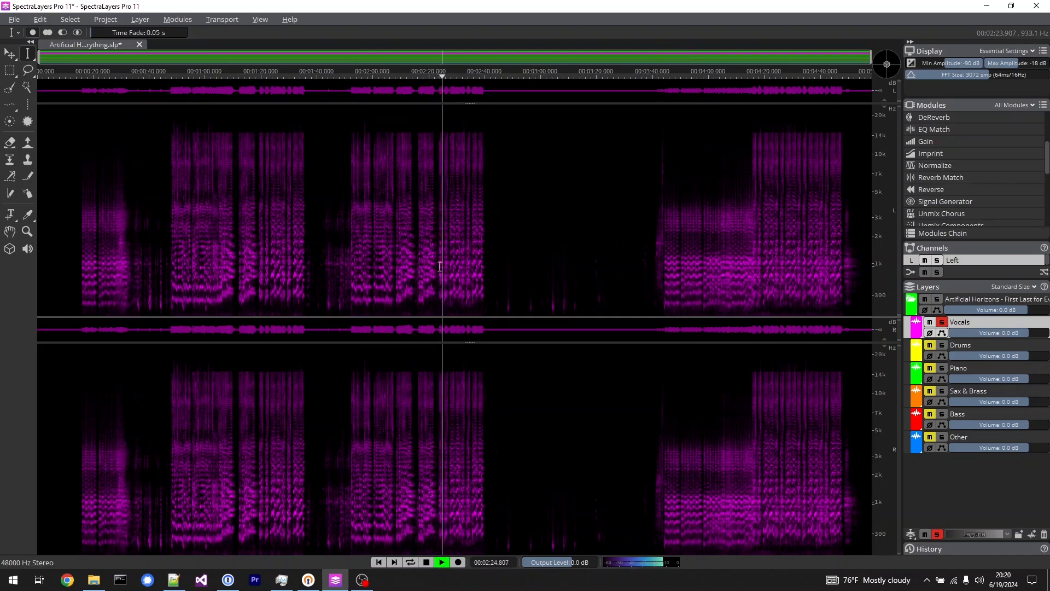
{"action": "key", "text": "space"}
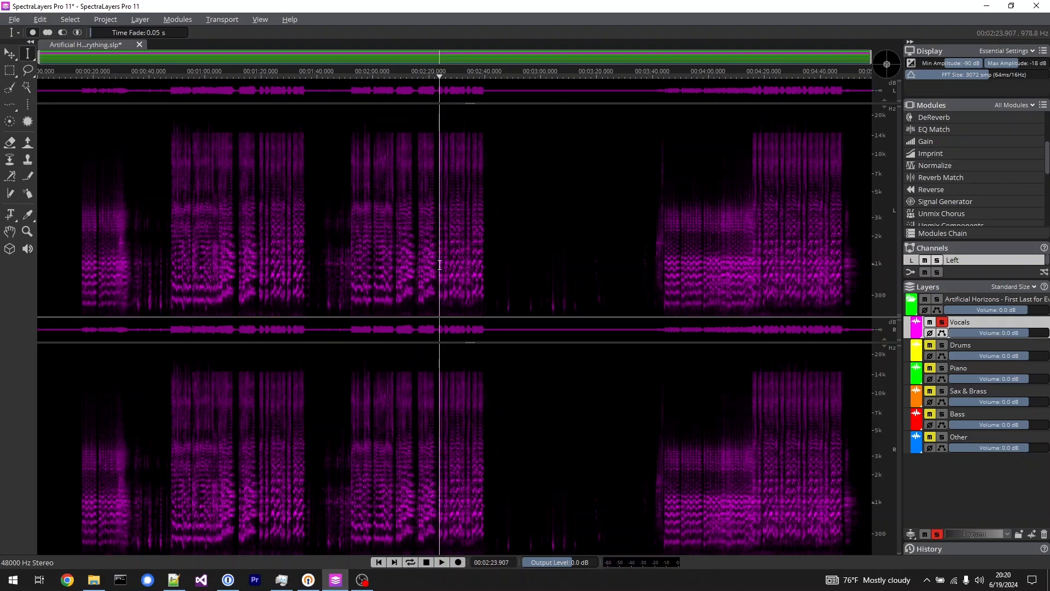
Play the soloed Vocals layer from about 2:29 and stop playback.
{"action": "scroll", "coordinate": [996, 207], "scroll_direction": "down", "scroll_amount": 5}
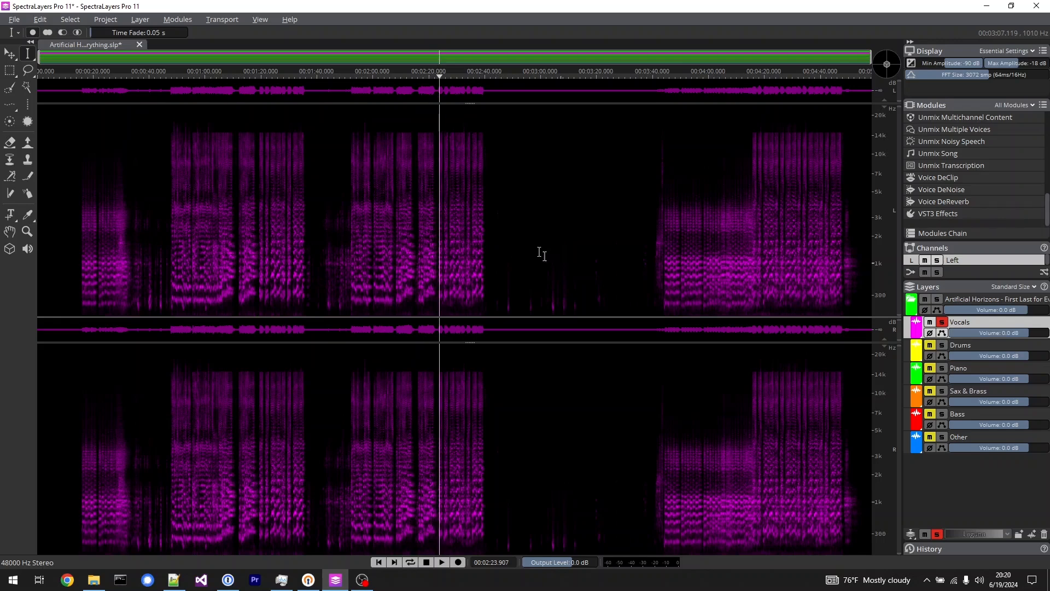
{"action": "left_click", "coordinate": [454, 247]}
{"action": "key", "text": "space"}
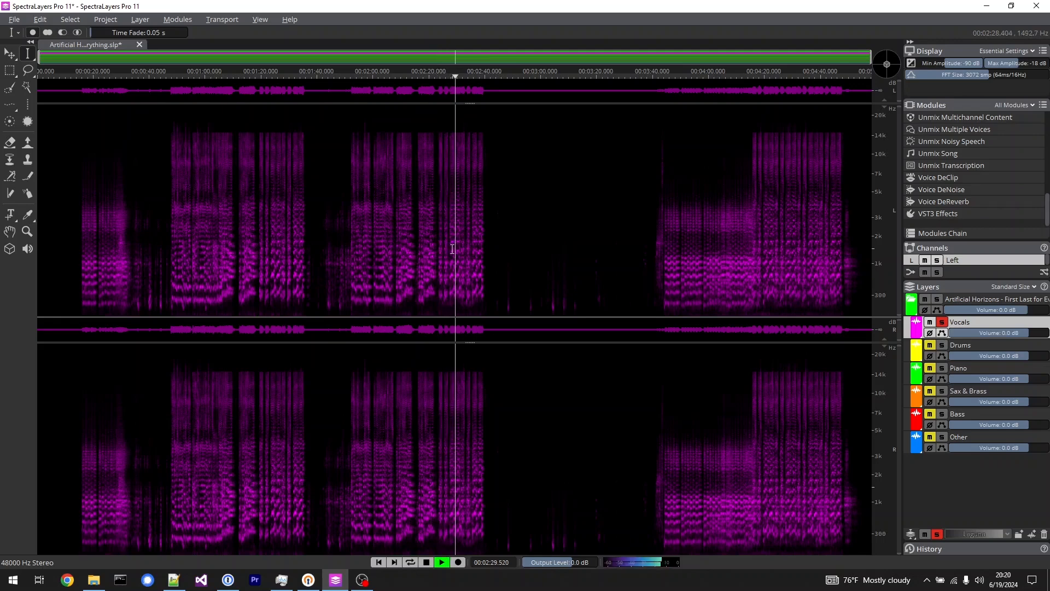
{"action": "key", "text": "space"}
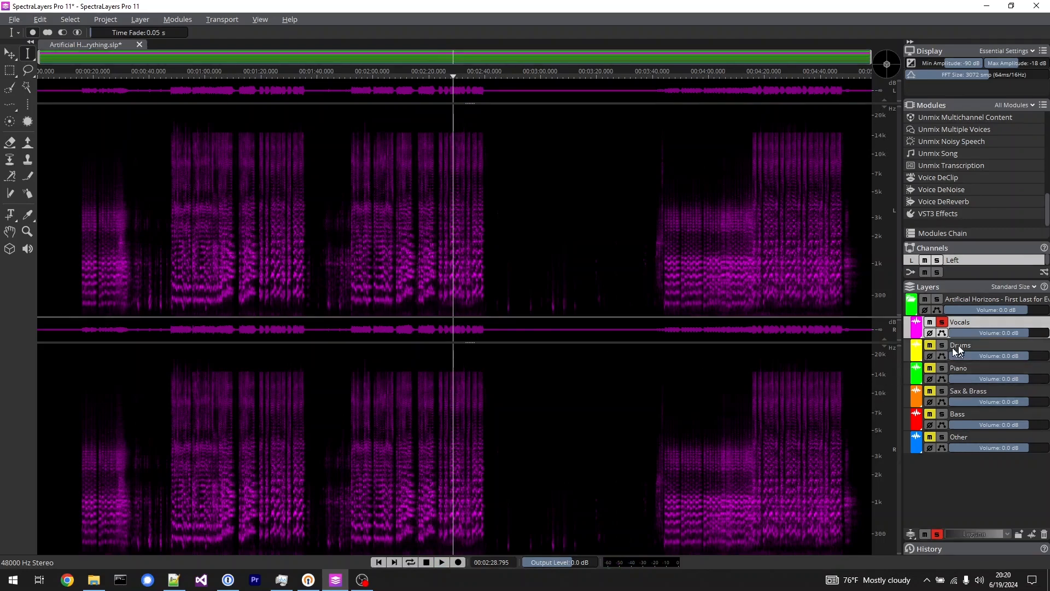
Play from about 2:29, briefly switching the Vocals solo off for the full mix, and solo Vocals and Drums together.
{"action": "key", "text": "space"}
{"action": "left_click", "coordinate": [942, 323]}
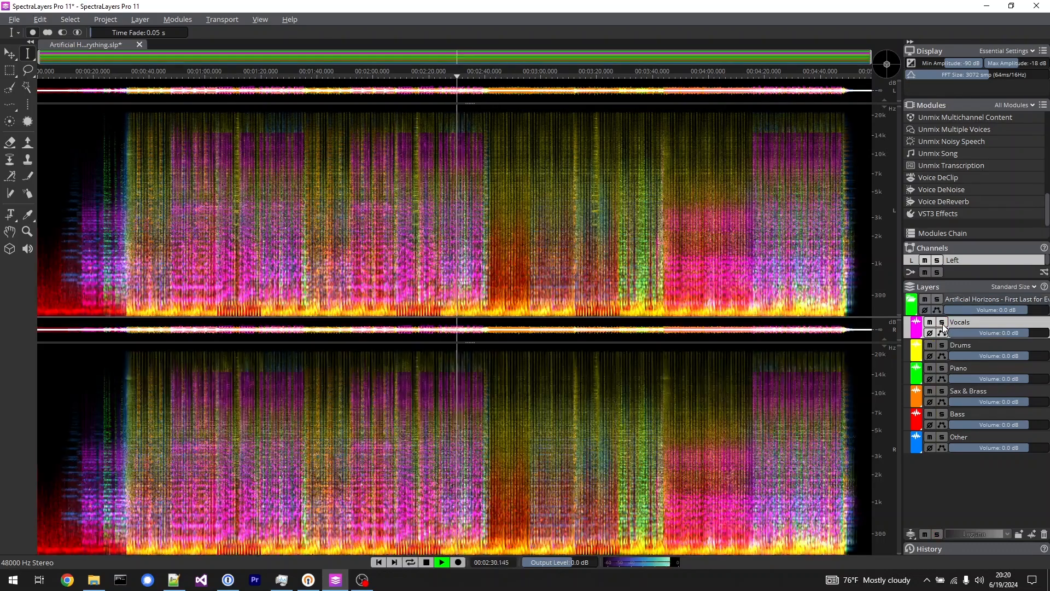
{"action": "left_click", "coordinate": [942, 323]}
{"action": "left_click", "coordinate": [942, 345]}
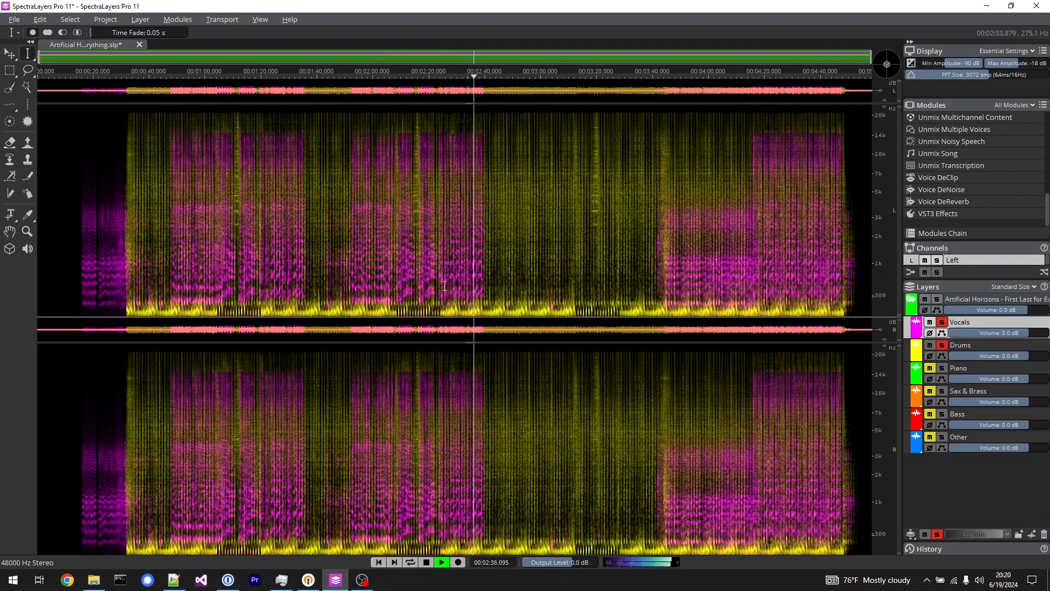
{"action": "key", "text": "space"}
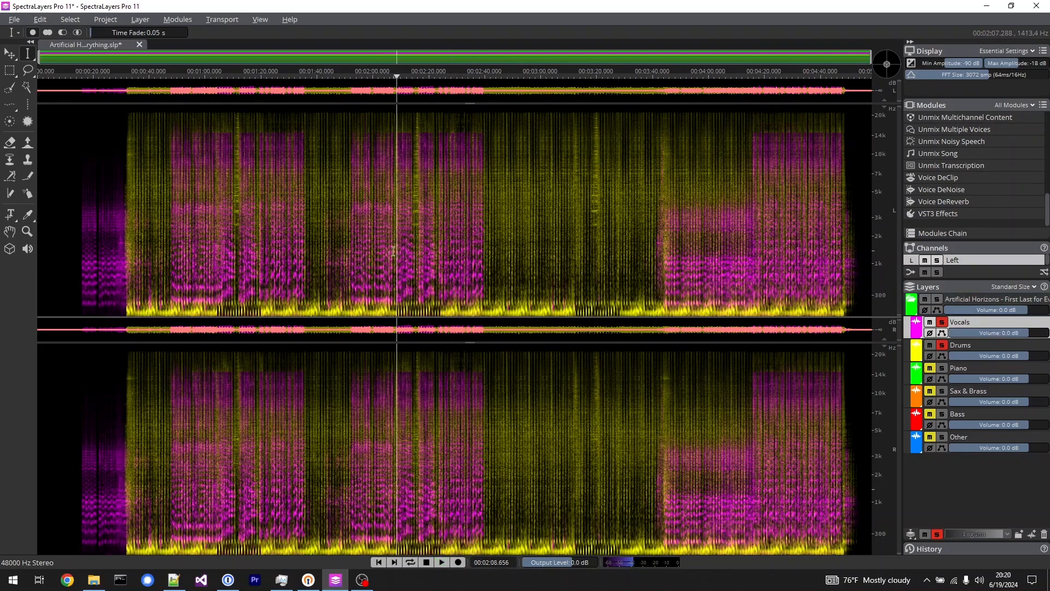
Play the soloed Vocals and Drums layers from about 2:09 and add the Bass layer to the solo.
{"action": "left_click", "coordinate": [942, 345]}
{"action": "key", "text": "space"}
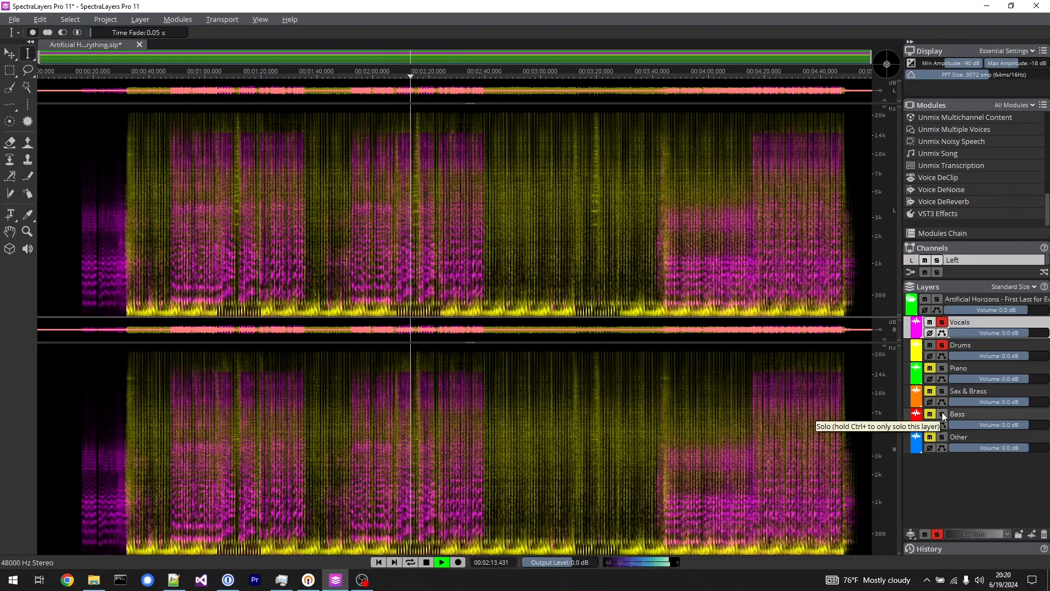
{"action": "left_click", "coordinate": [942, 414]}
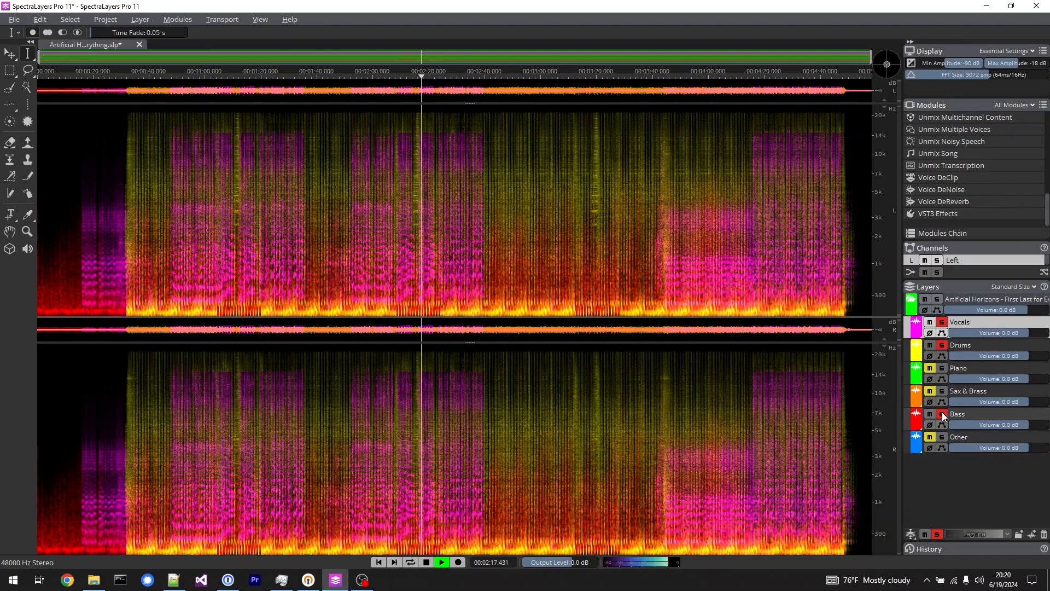
During playback, take Bass and Drums out of the solo, then re-solo Bass and add Piano to the soloed Vocals layer.
{"action": "left_click", "coordinate": [942, 414]}
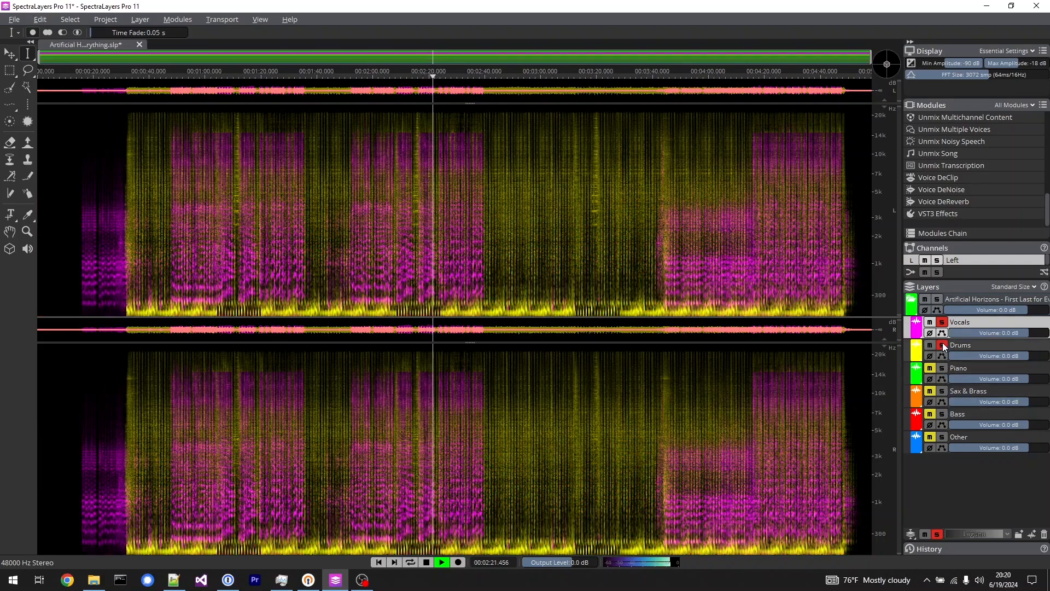
{"action": "left_click", "coordinate": [942, 346]}
{"action": "left_click", "coordinate": [942, 414]}
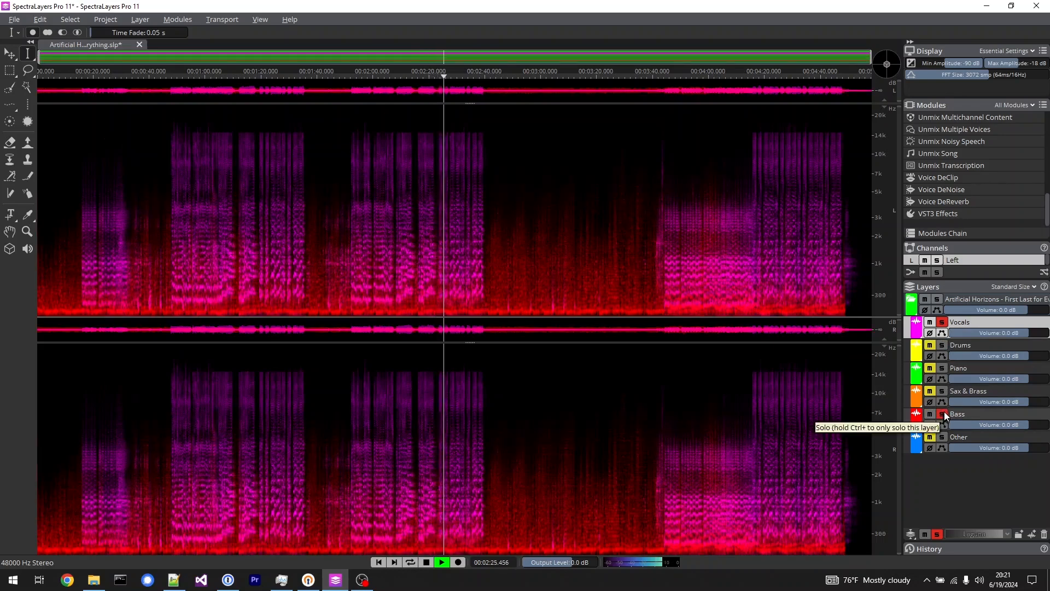
{"action": "left_click", "coordinate": [943, 367]}
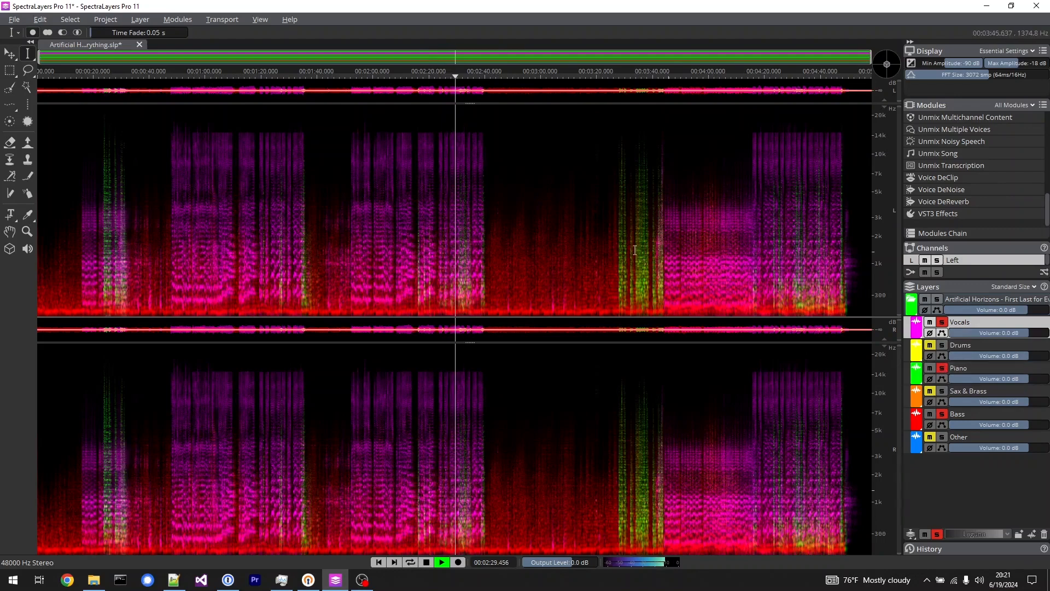
Play the soloed layers from about 3:28, add the Drums layer to the solo, and stop playback.
{"action": "left_click", "coordinate": [619, 230]}
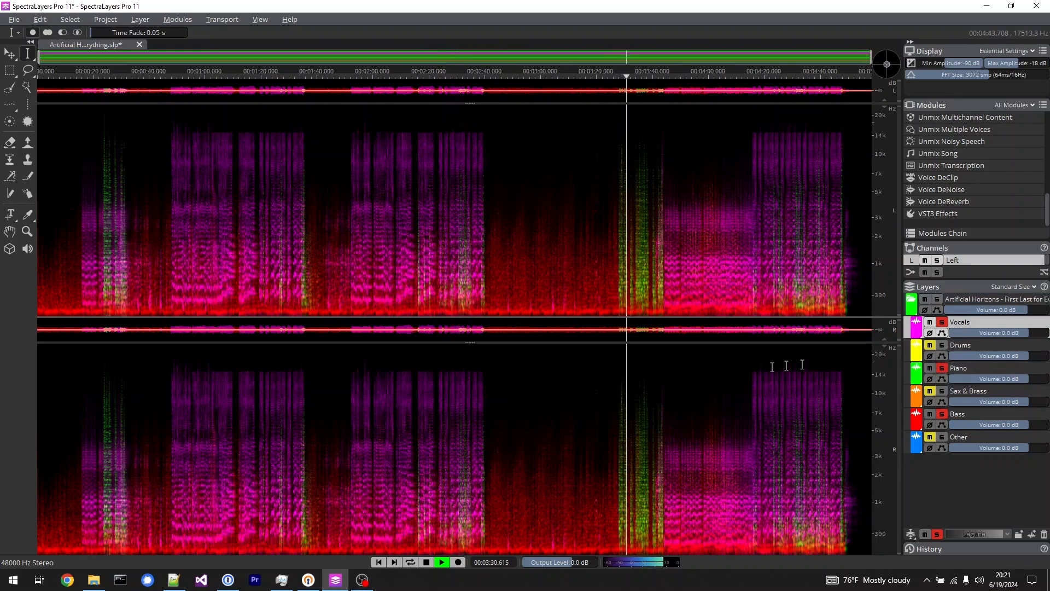
{"action": "left_click", "coordinate": [943, 345]}
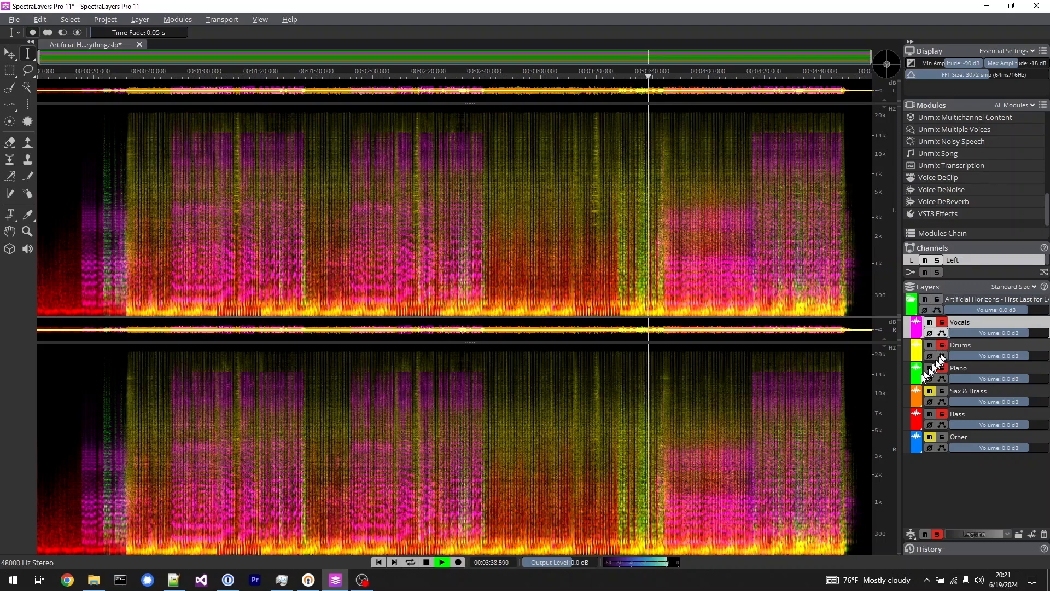
{"action": "key", "text": "space"}
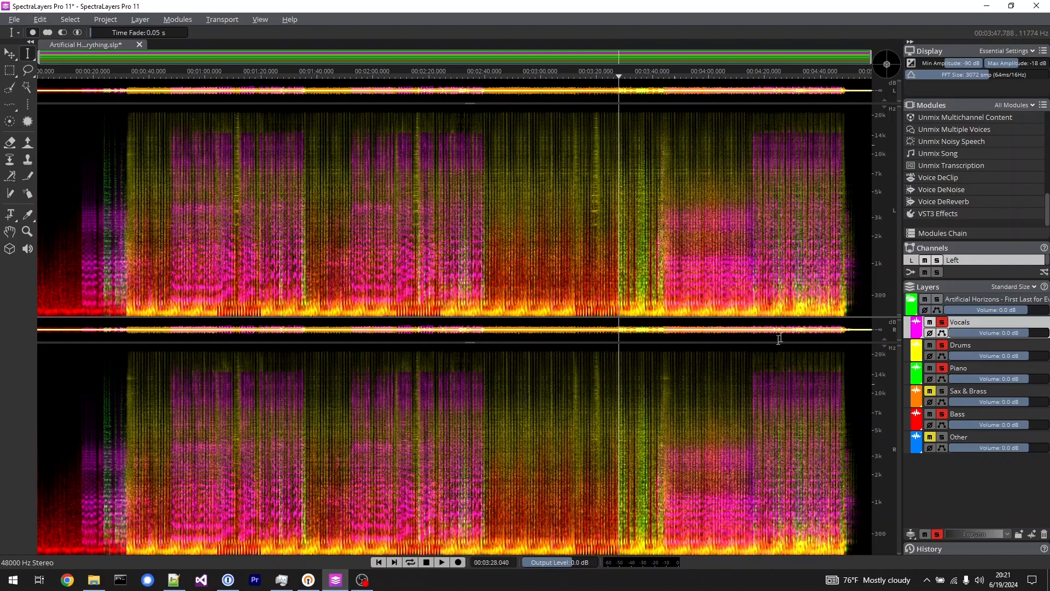
Open the Unmix Song module, view its available quality settings, and close it without applying.
{"action": "left_click", "coordinate": [949, 154]}
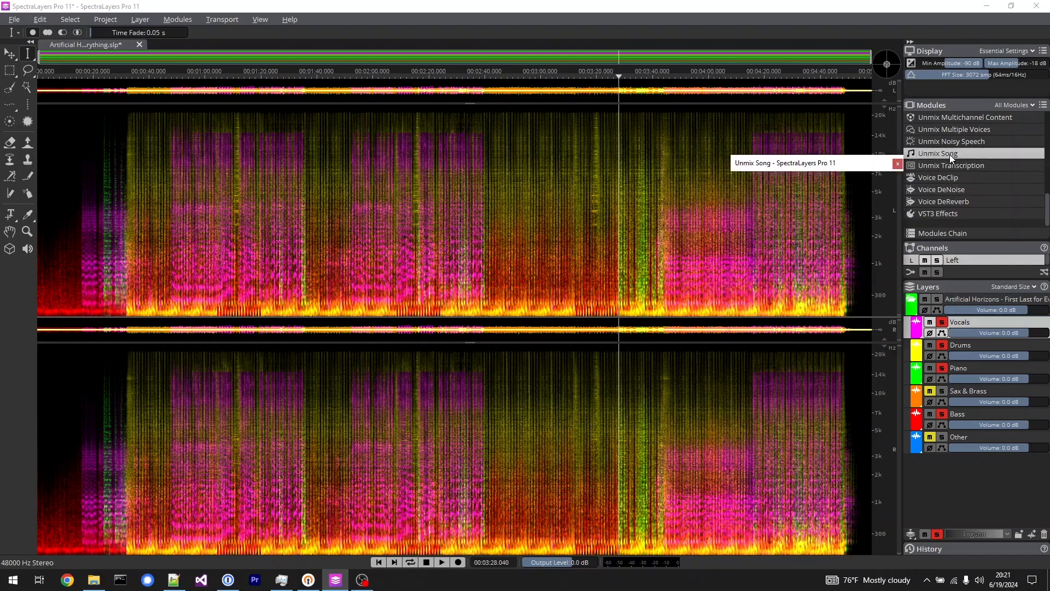
{"action": "left_click", "coordinate": [854, 307]}
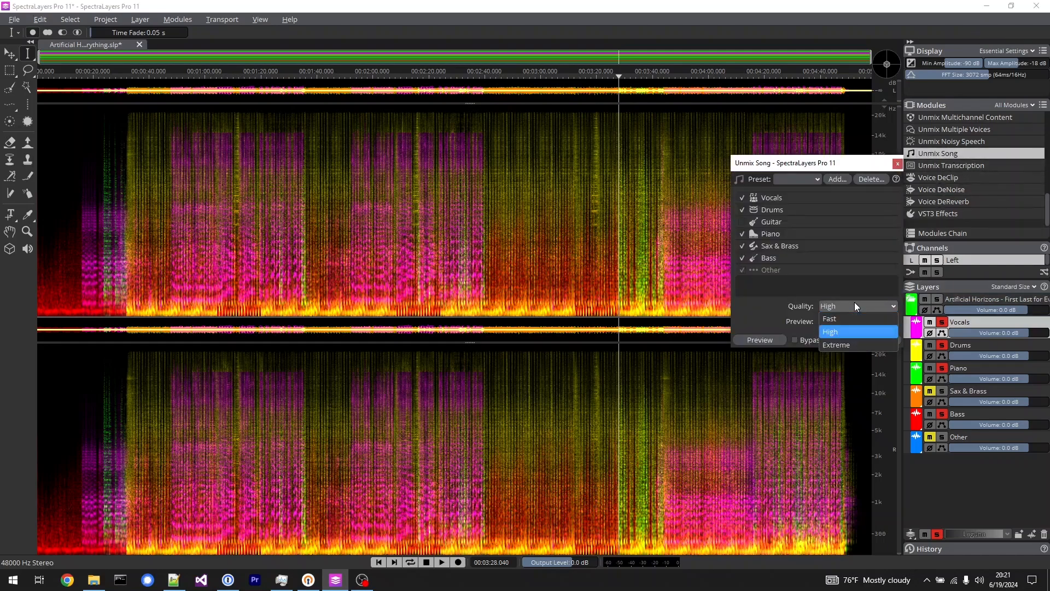
{"action": "left_click", "coordinate": [747, 308]}
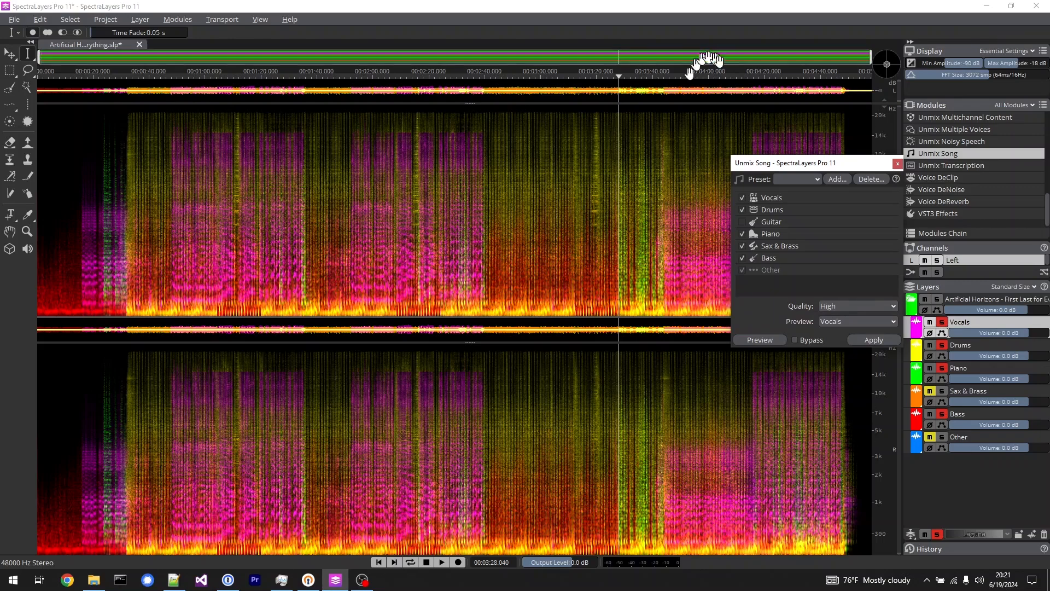
{"action": "left_click", "coordinate": [897, 164]}
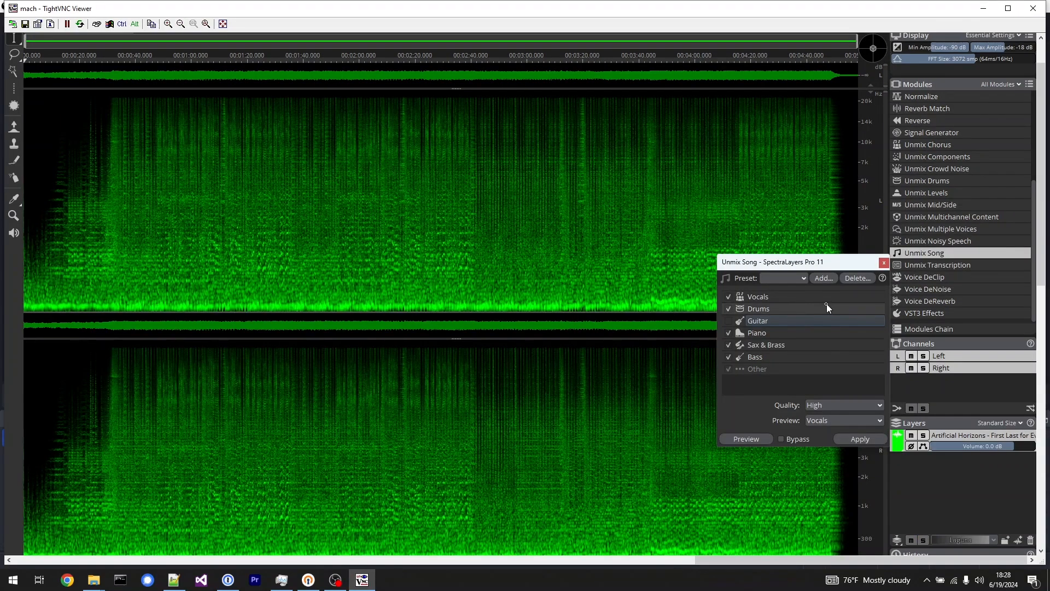
In the remote session, dismiss Unmix Song and set the AI processing device to NVIDIA GeForce RTX 3060 in the system preferences.
{"action": "left_click", "coordinate": [884, 263]}
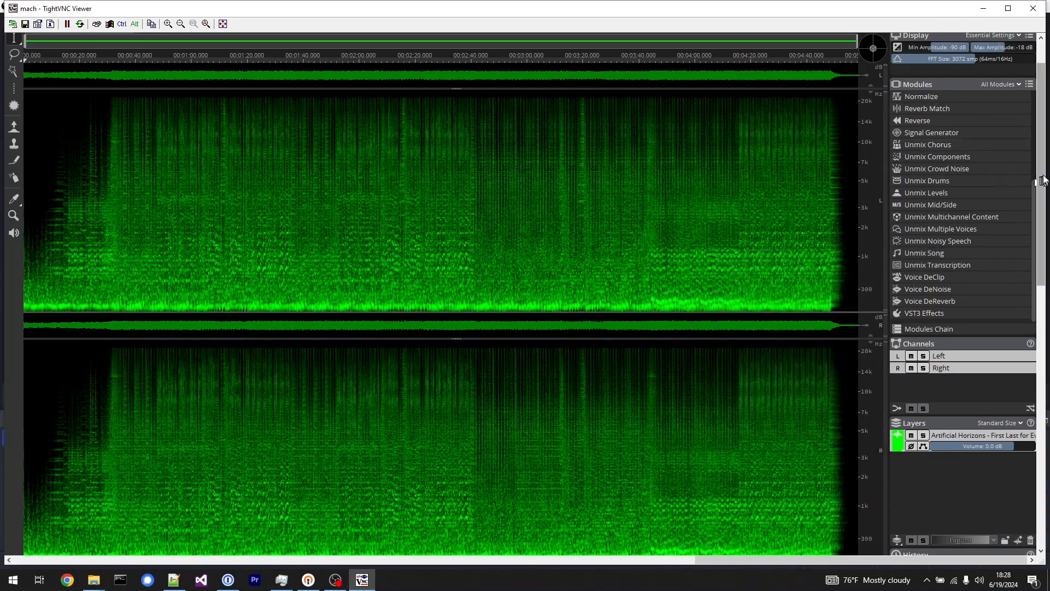
{"action": "scroll", "coordinate": [1042, 180], "scroll_direction": "up", "scroll_amount": 2}
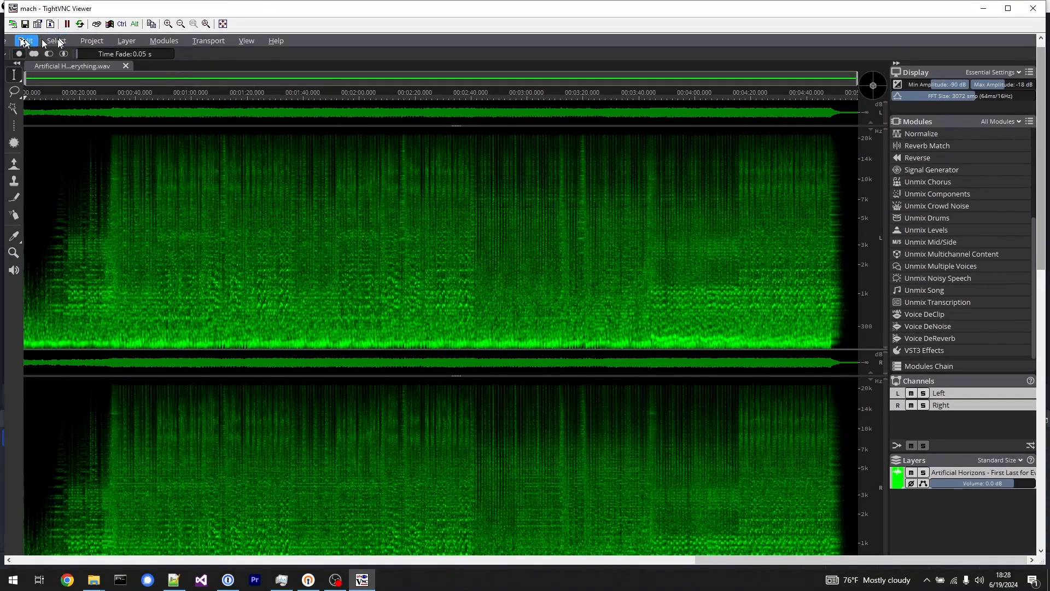
{"action": "left_click", "coordinate": [7, 41]}
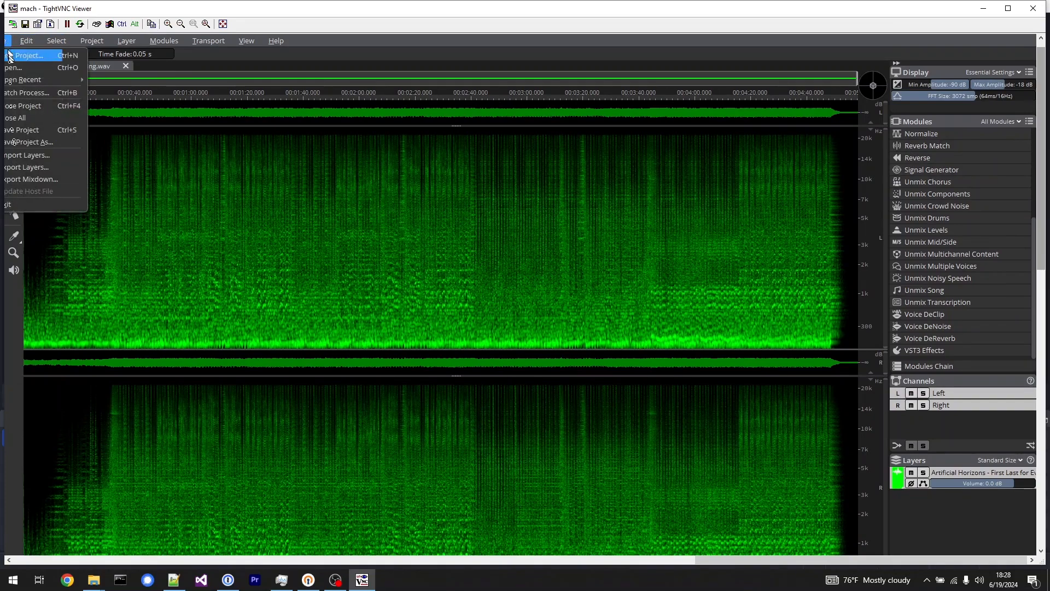
{"action": "mouse_move", "coordinate": [28, 41]}
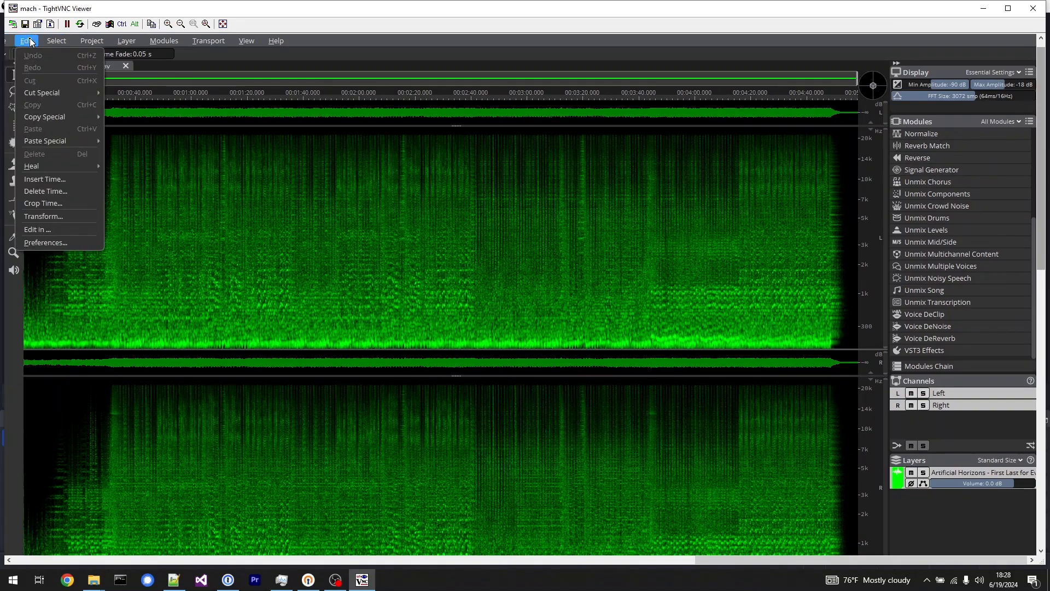
{"action": "left_click", "coordinate": [45, 244]}
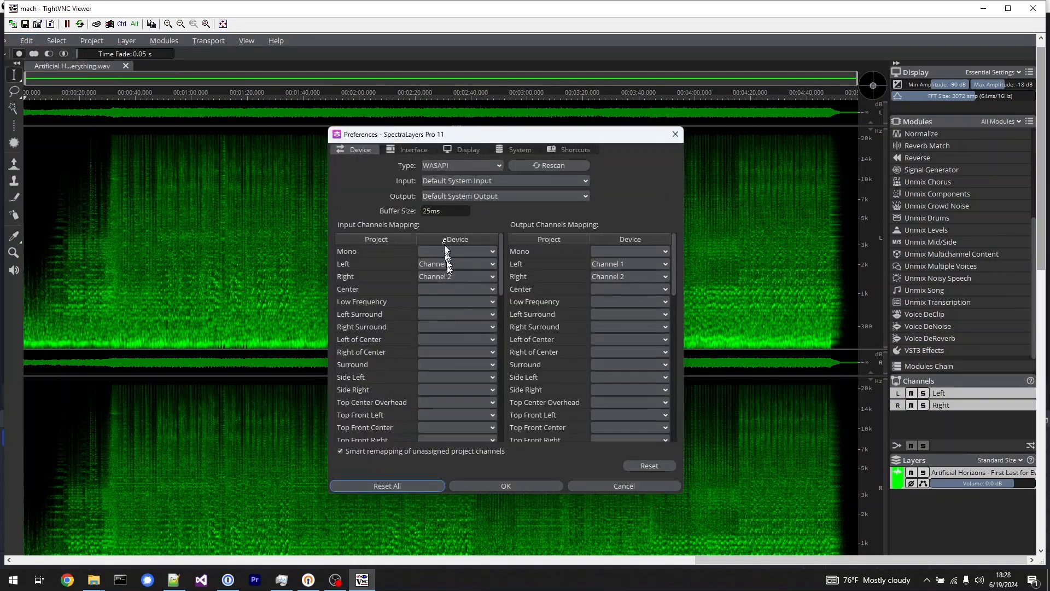
{"action": "scroll", "coordinate": [527, 315], "scroll_direction": "down", "scroll_amount": 8}
{"action": "scroll", "coordinate": [468, 328], "scroll_direction": "down", "scroll_amount": 3}
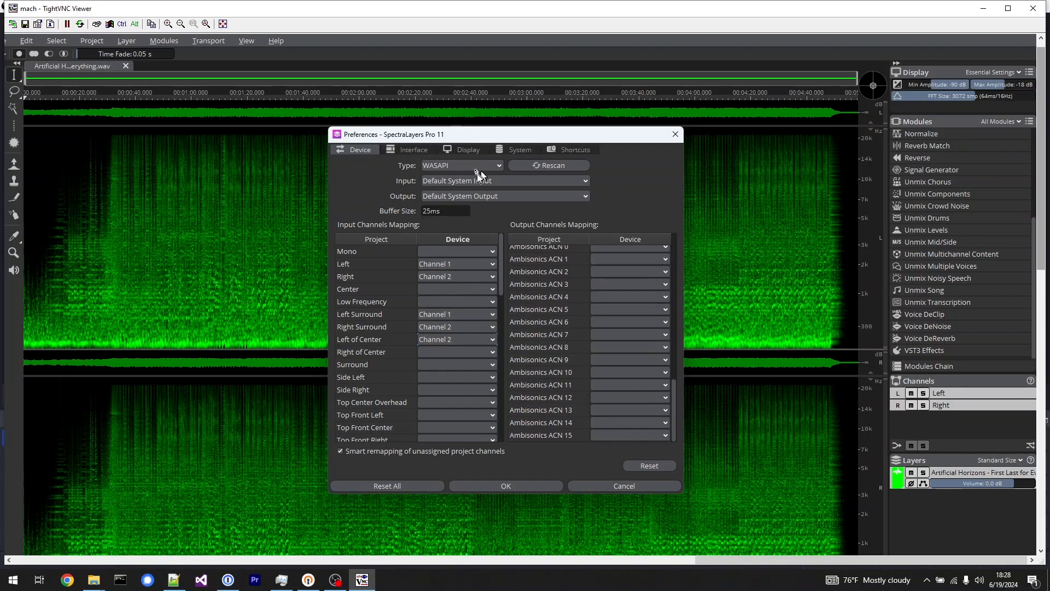
{"action": "left_click", "coordinate": [517, 149]}
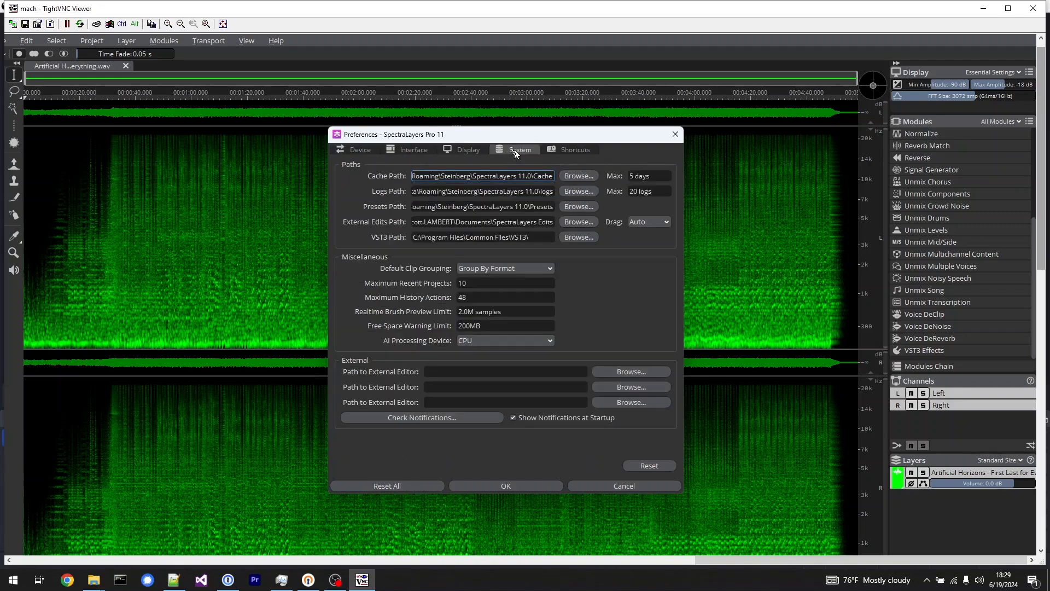
{"action": "left_click", "coordinate": [552, 342]}
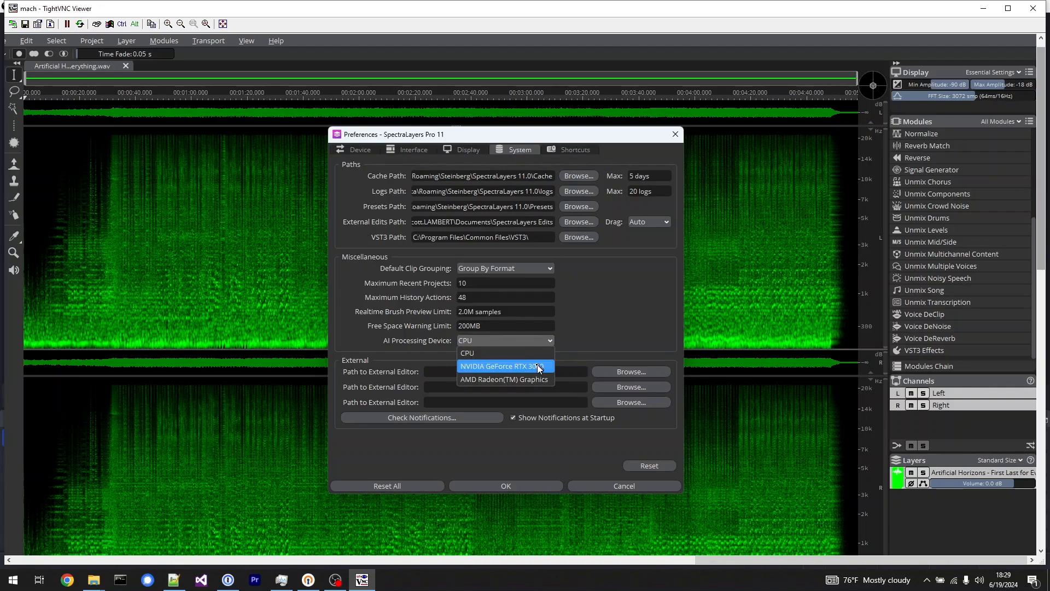
{"action": "left_click", "coordinate": [538, 366]}
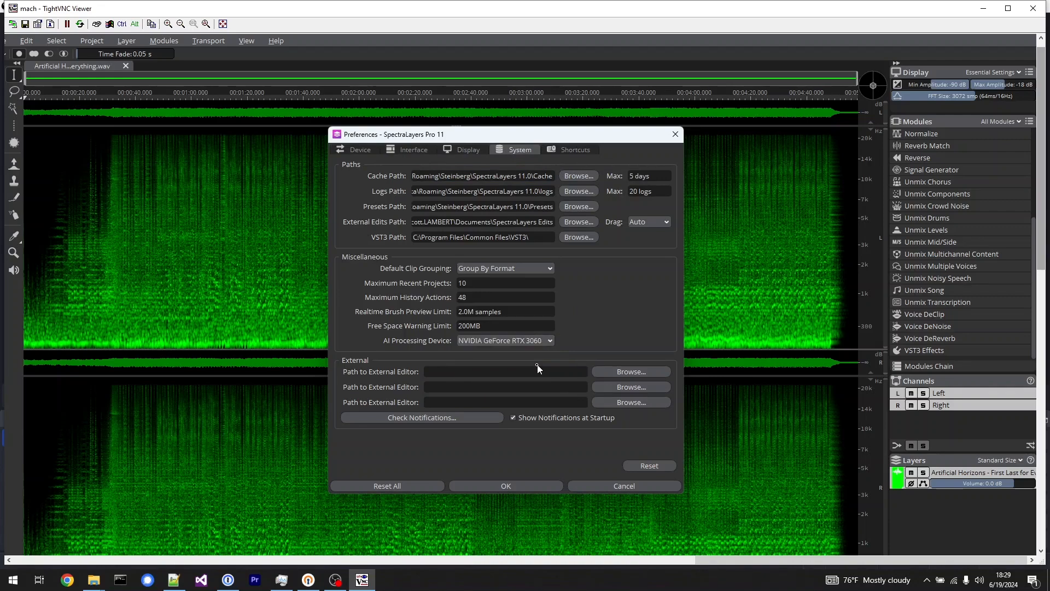
{"action": "left_click", "coordinate": [514, 487]}
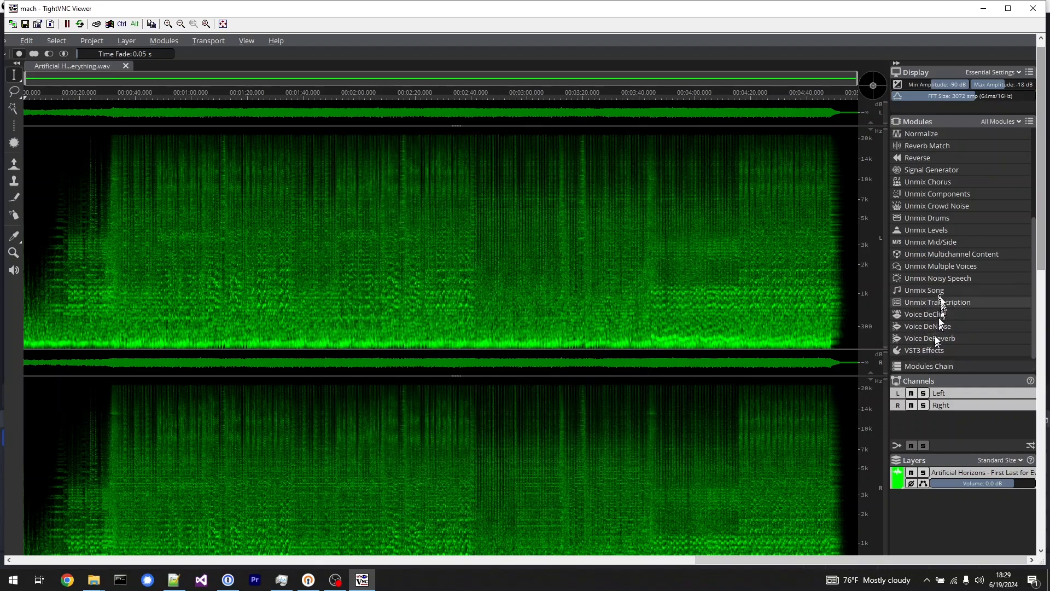
Unmix the song into Vocals, Drums, Piano, Sax & Brass, Bass and Other at High quality, and close the module.
{"action": "left_click", "coordinate": [941, 296]}
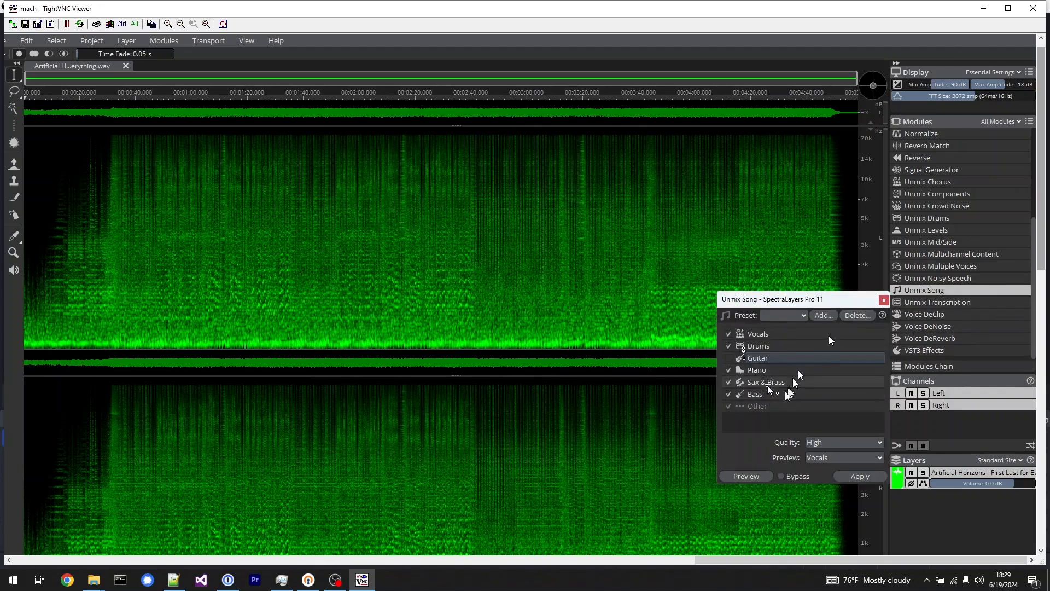
{"action": "left_click", "coordinate": [728, 382]}
{"action": "left_click", "coordinate": [730, 383]}
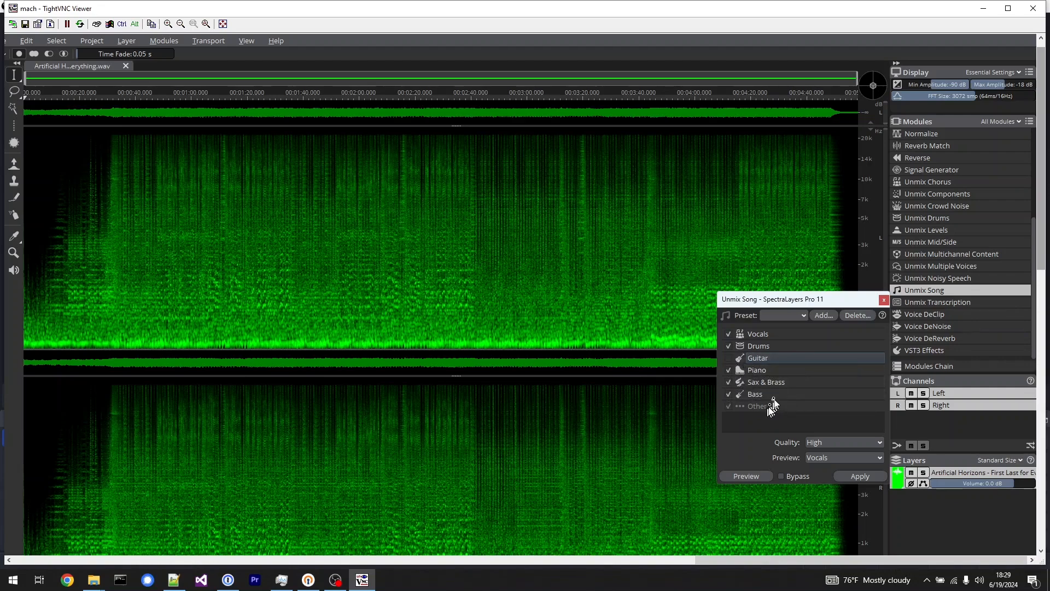
{"action": "left_click", "coordinate": [857, 477]}
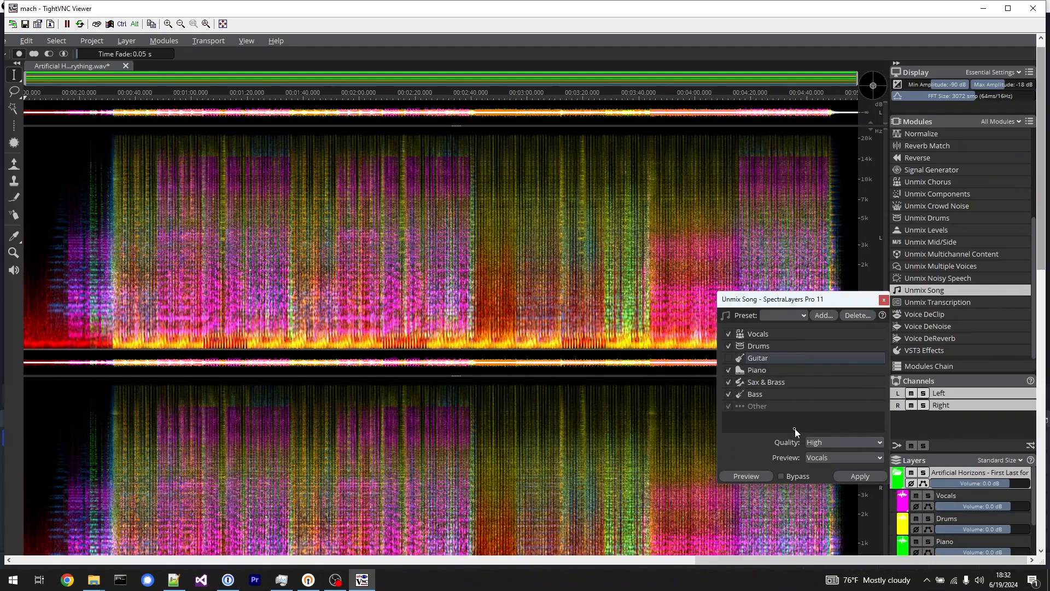
{"action": "left_click", "coordinate": [884, 299]}
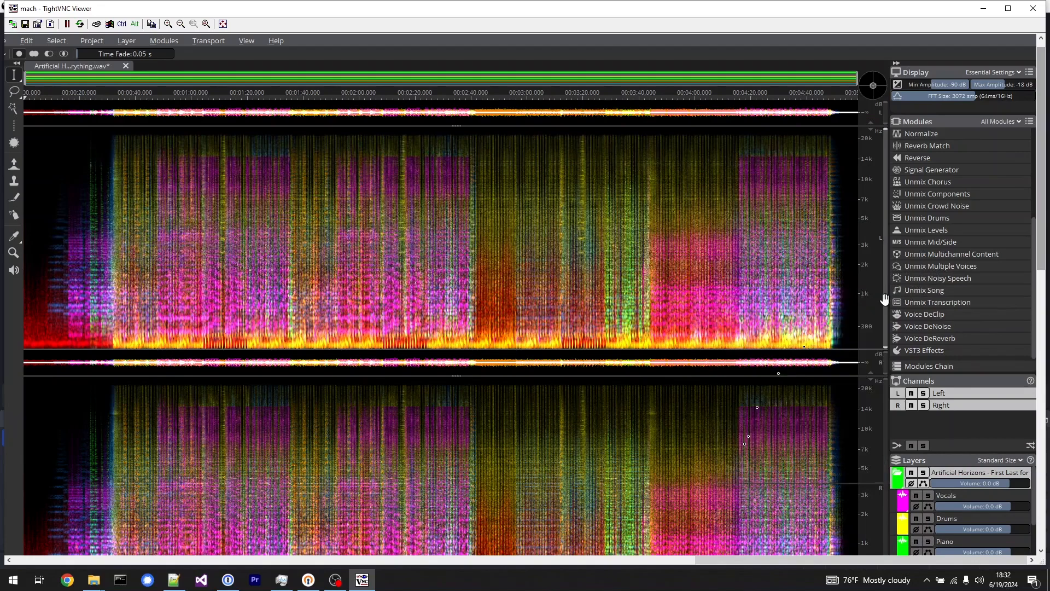